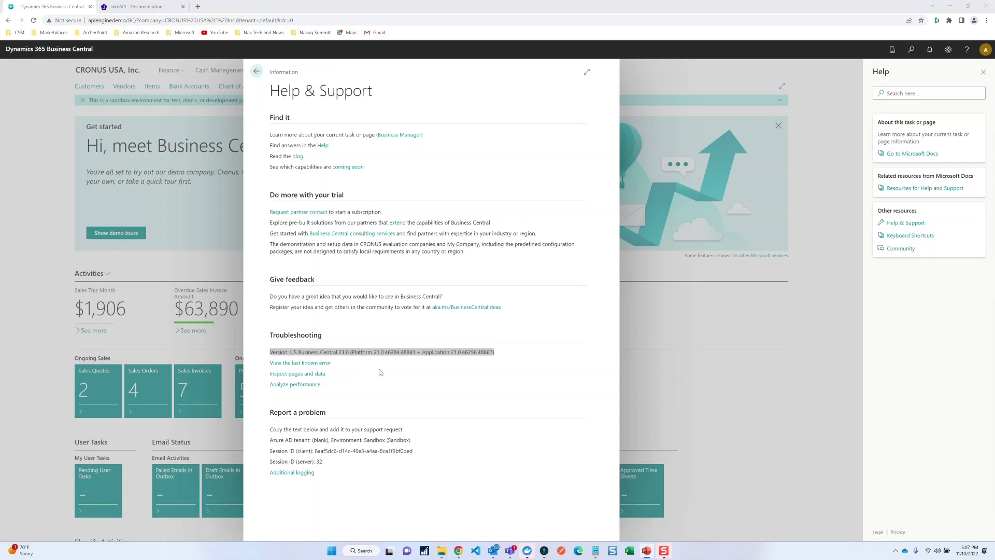
# Leave the Help & Support page, search for "api set" and open the API Sets list.
pyautogui.click(257, 72)
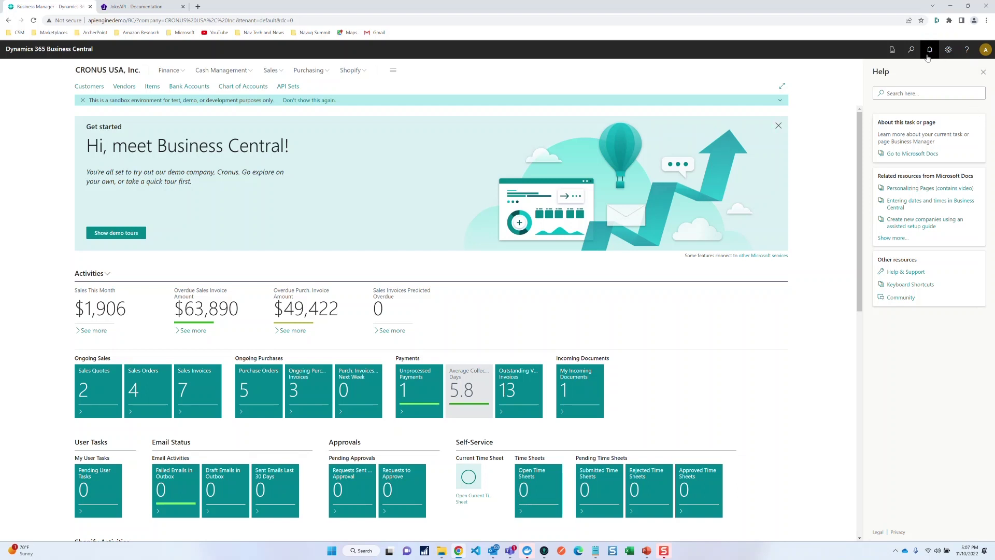
pyautogui.click(910, 51)
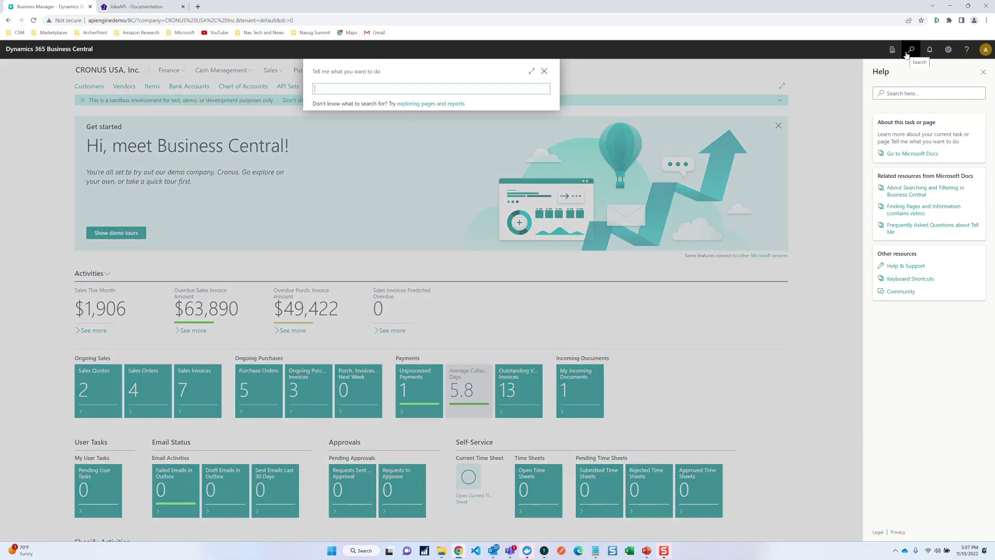
pyautogui.write('ap')
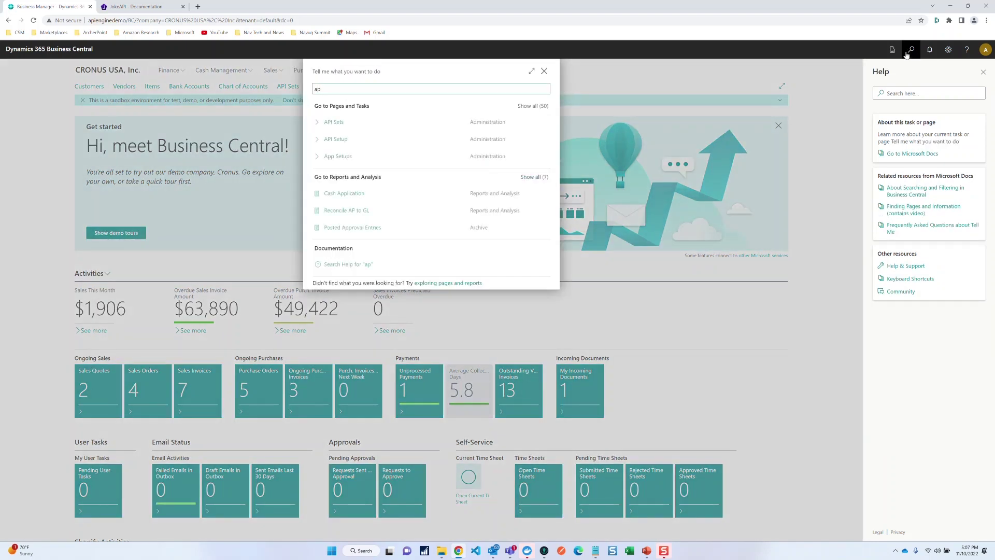
pyautogui.write('i set')
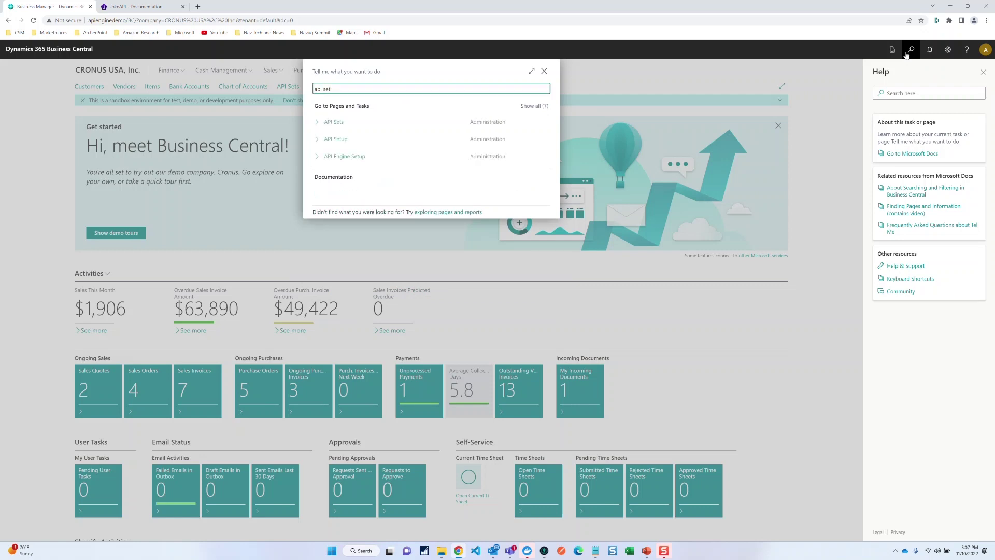
pyautogui.press('Return')
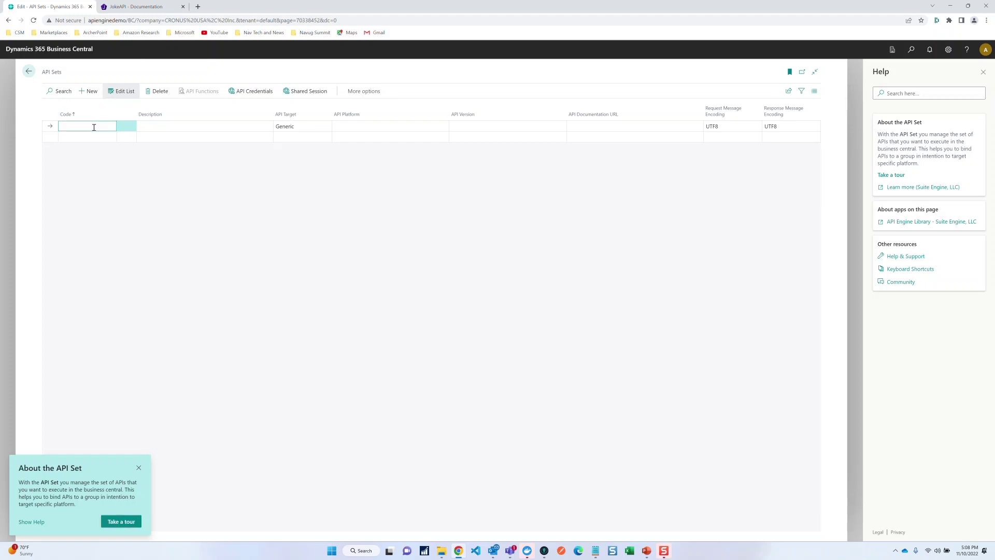
# Create an API set with code JokeAPI and the description "JokeAPI is a REST API that serves uniformly and well formatted jokes".
pyautogui.write('JokeAPI')
pyautogui.press('Tab')
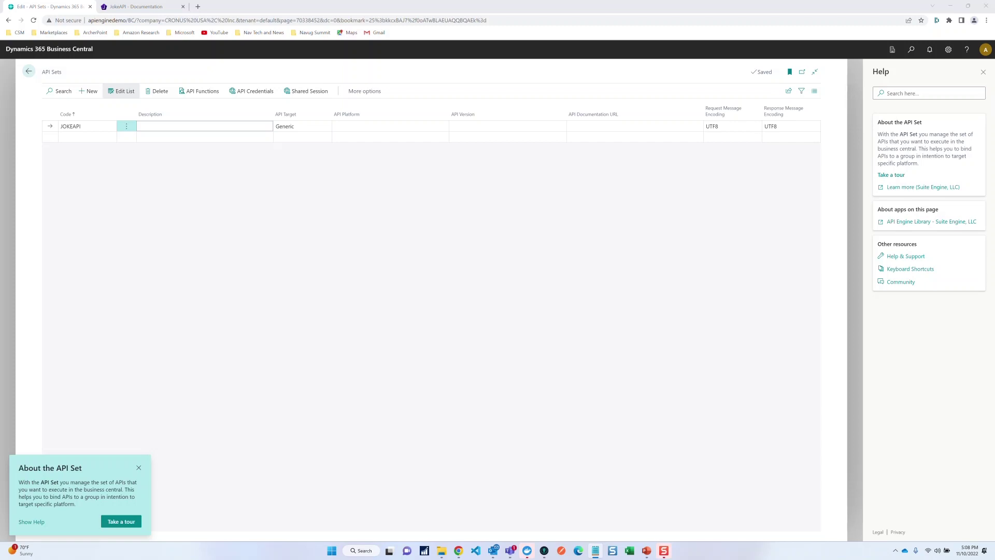
pyautogui.click(222, 123)
pyautogui.hotkey('ctrl', 'v')
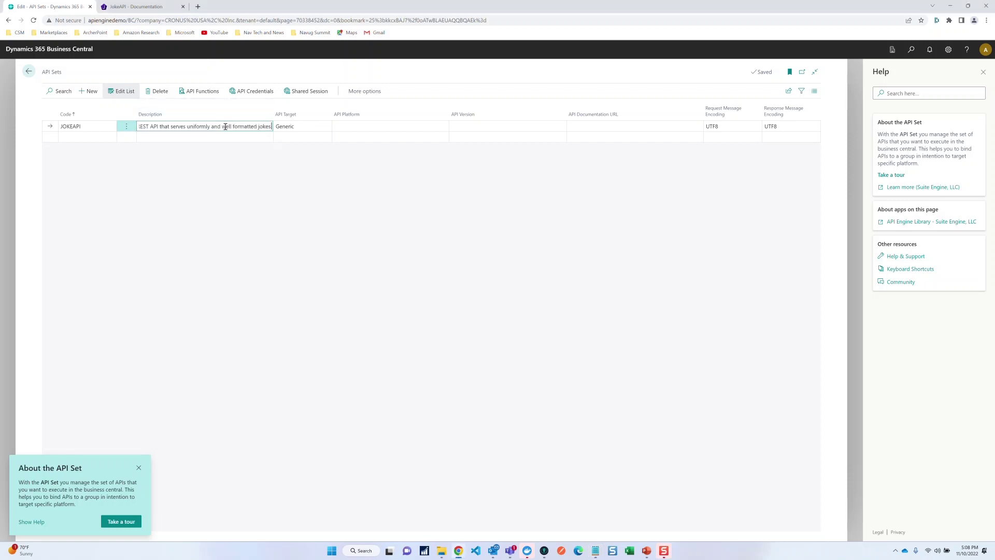
pyautogui.press('Tab')
pyautogui.press('Tab')
pyautogui.press('Tab')
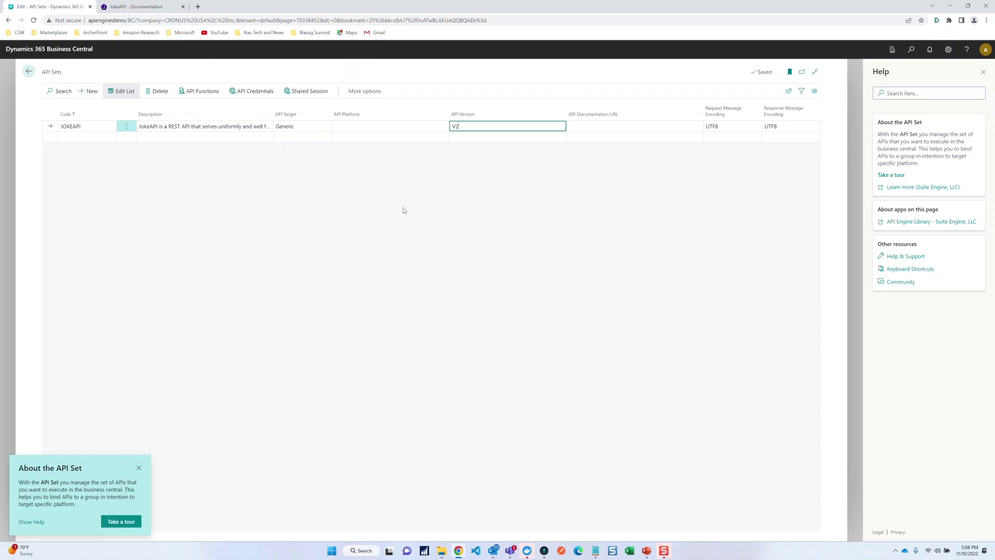
pyautogui.press('Tab')
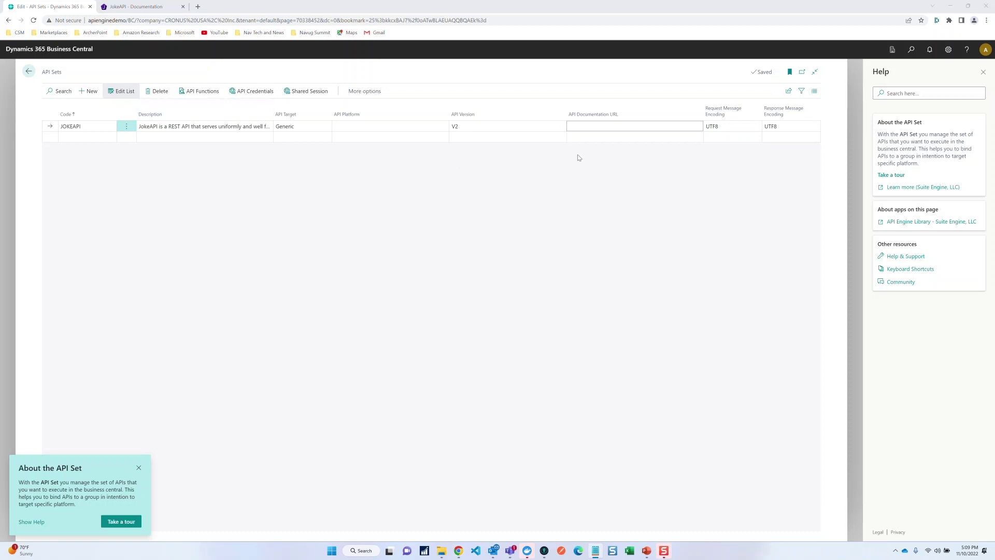
pyautogui.click(585, 128)
pyautogui.write('https://sv443.net/jokeapi/v2/')
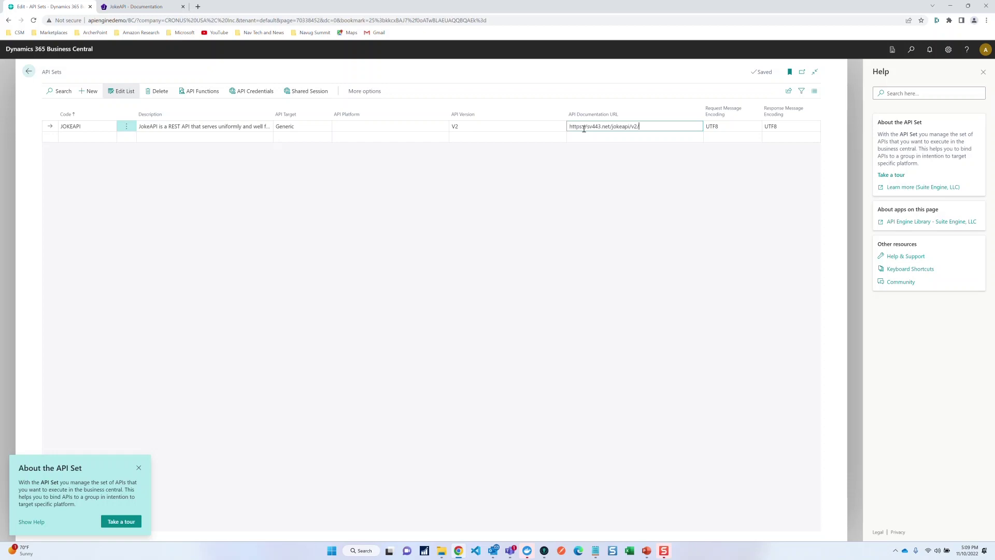
pyautogui.click(125, 91)
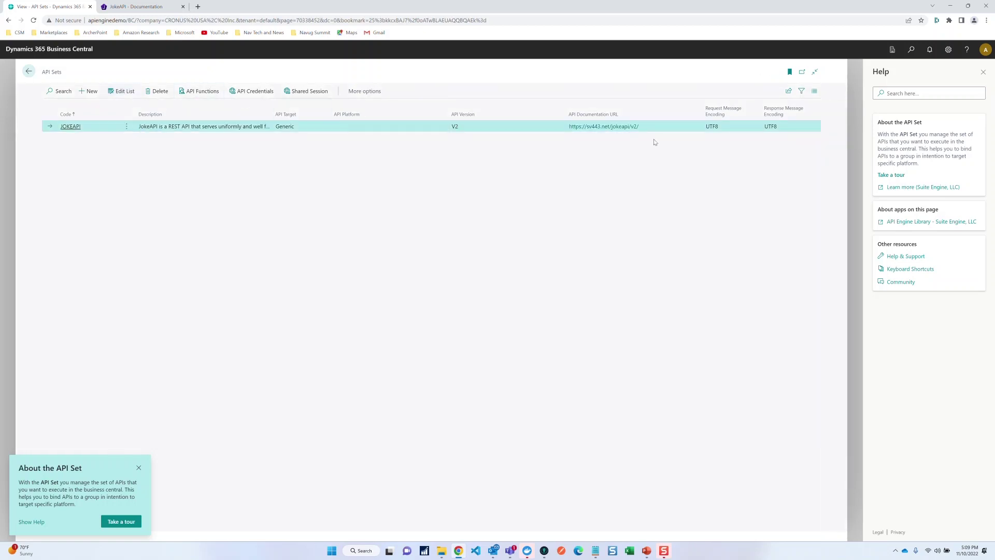
# Open the API set's documentation link, review the JokeAPI parameters, errors and endpoints, and return to the API Sets list.
pyautogui.click(609, 128)
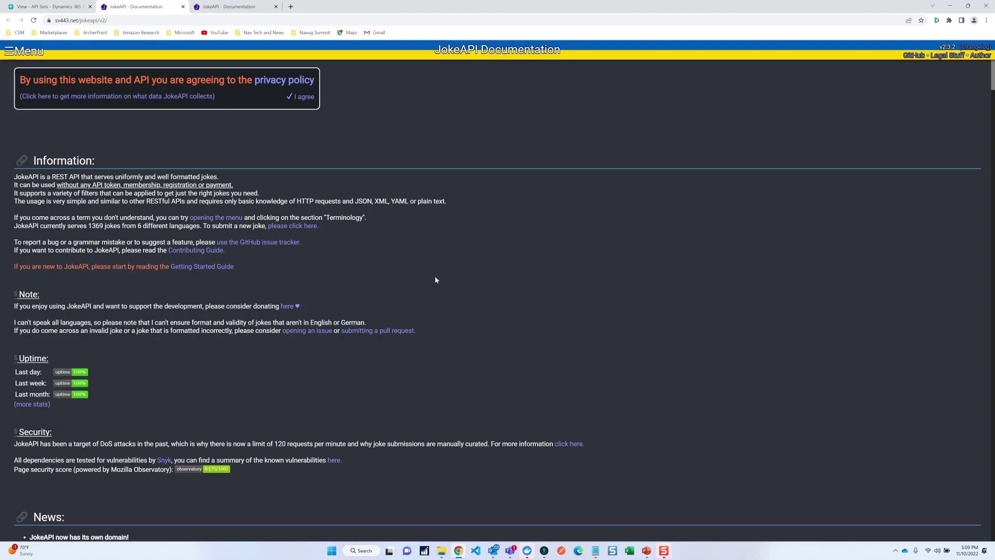
pyautogui.scroll(-10, 436, 280)
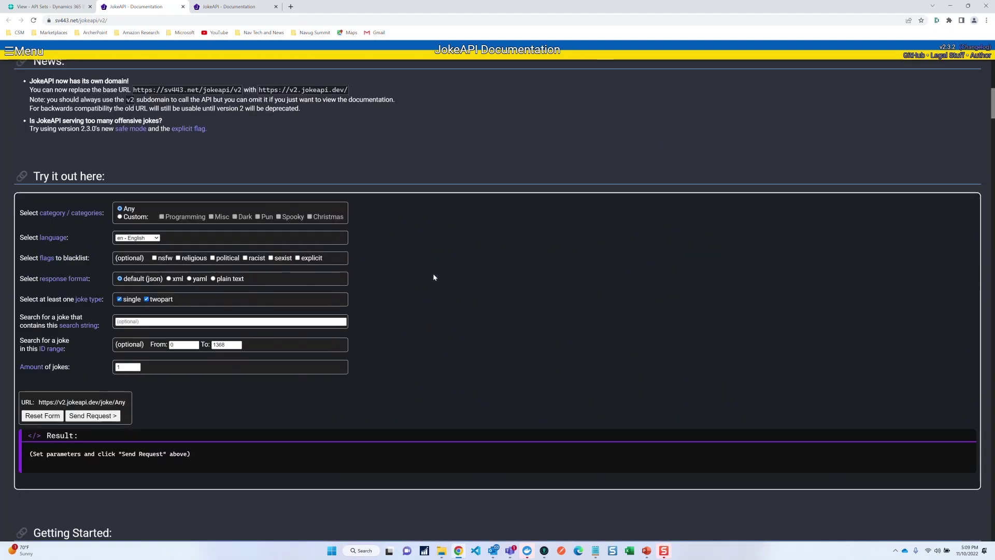
pyautogui.scroll(-8, 434, 277)
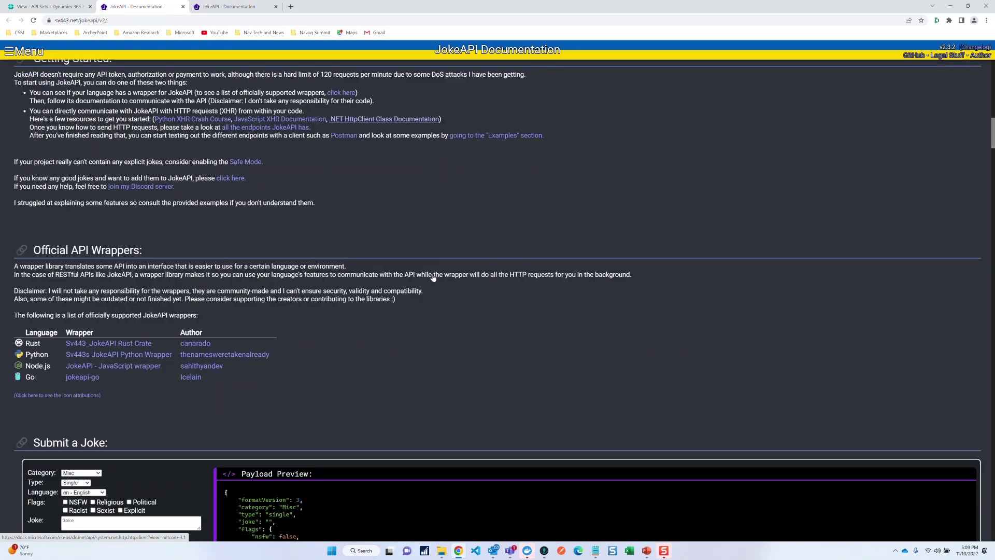
pyautogui.scroll(-10, 430, 275)
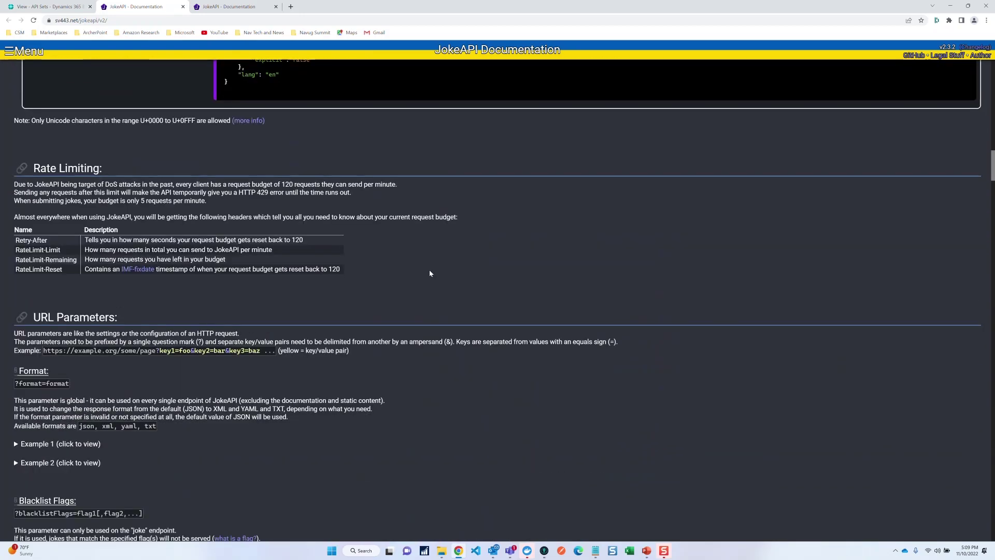
pyautogui.scroll(-10, 430, 273)
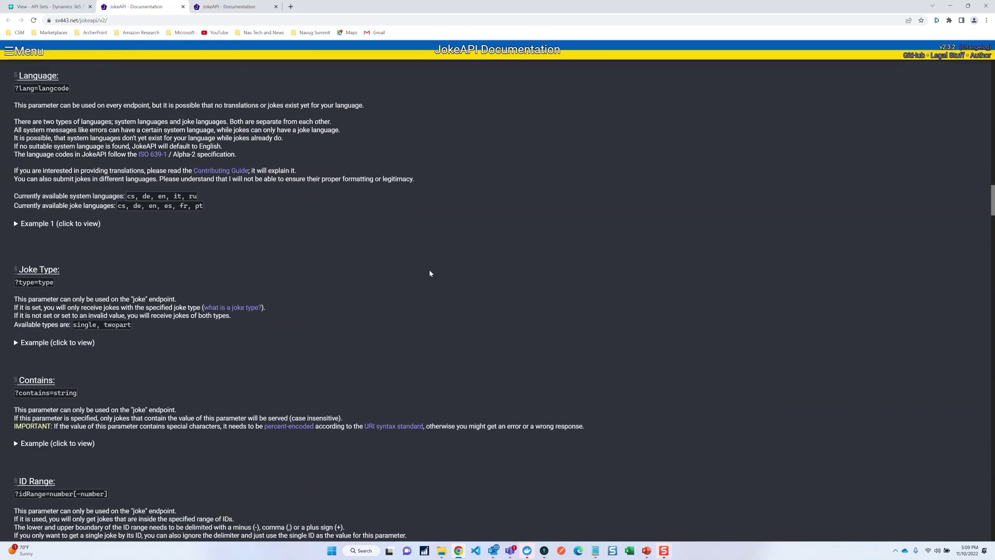
pyautogui.scroll(-10, 430, 273)
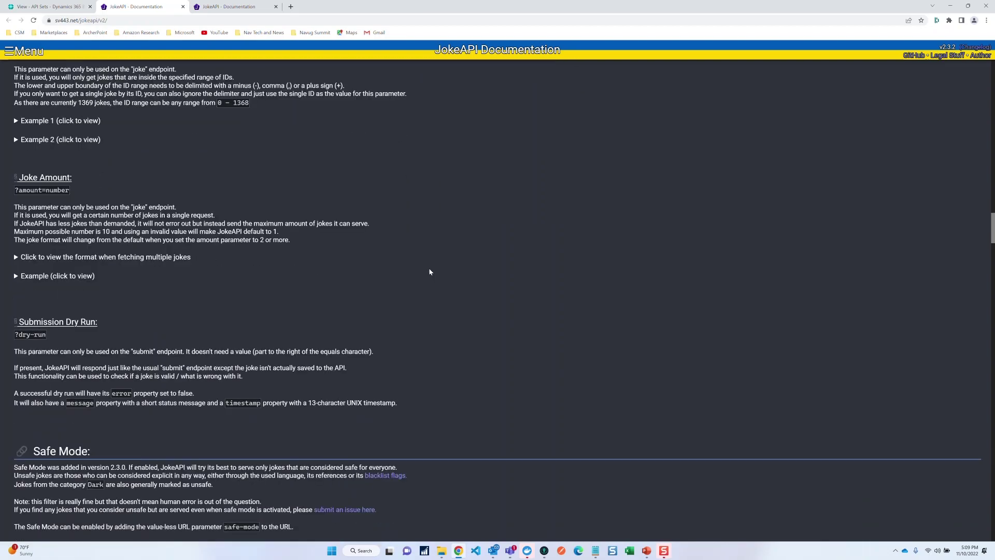
pyautogui.scroll(-10, 430, 272)
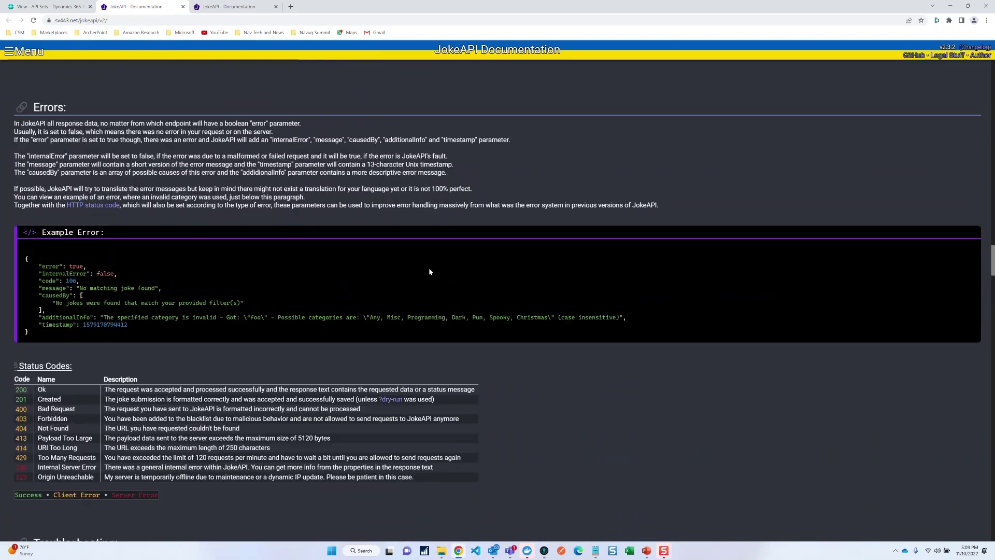
pyautogui.scroll(-4, 430, 272)
pyautogui.scroll(4, 429, 271)
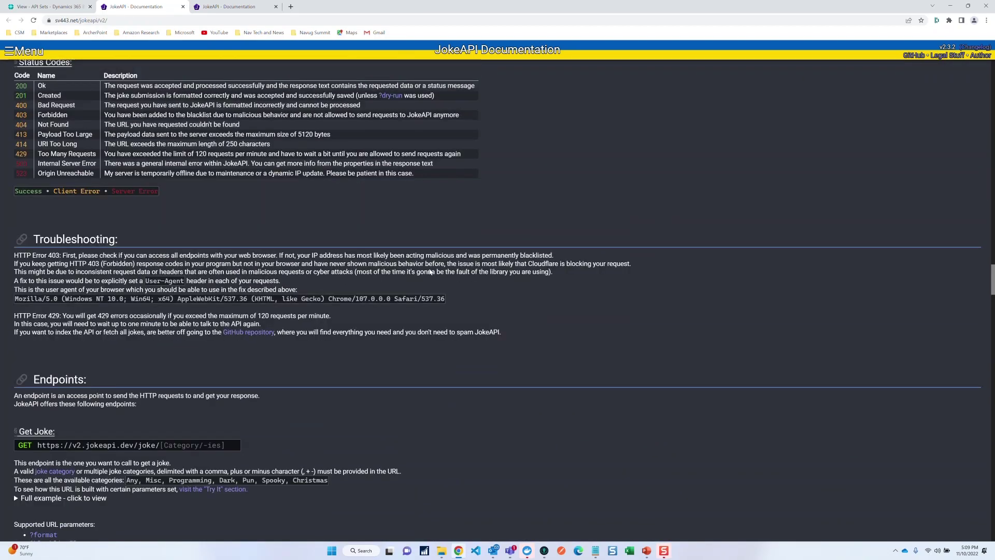
pyautogui.click(50, 6)
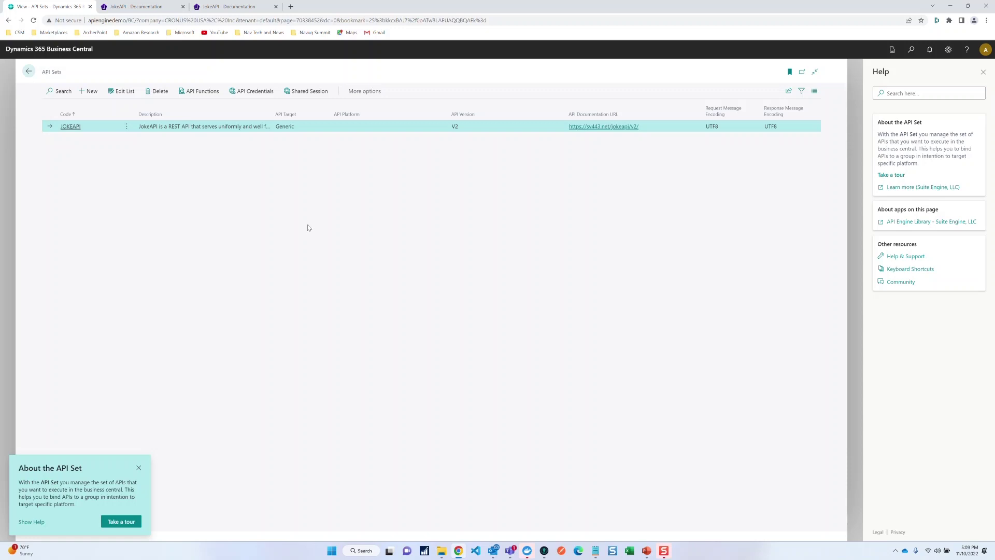
# Create an API credential for the JOKEAPI set with the authorization type No Authorization.
pyautogui.click(259, 93)
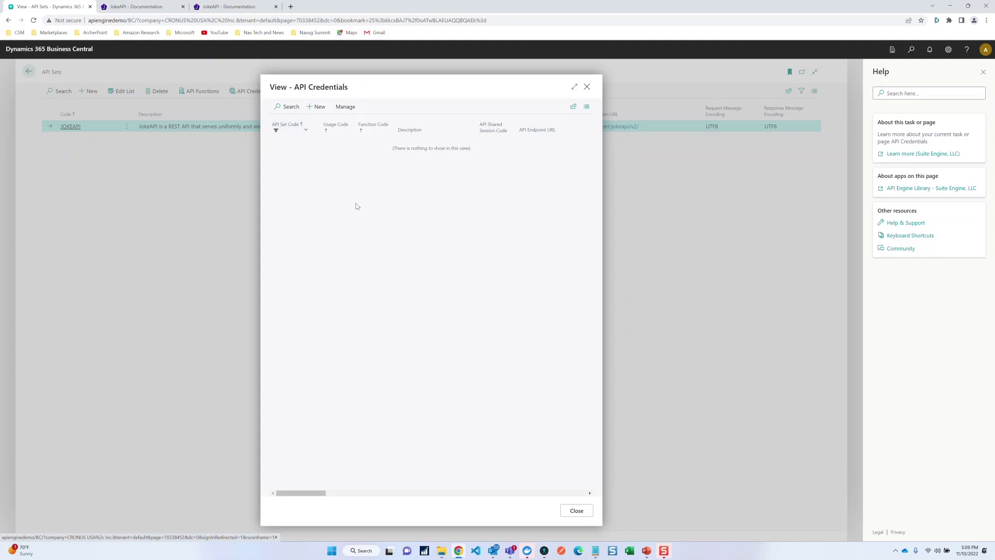
pyautogui.click(314, 107)
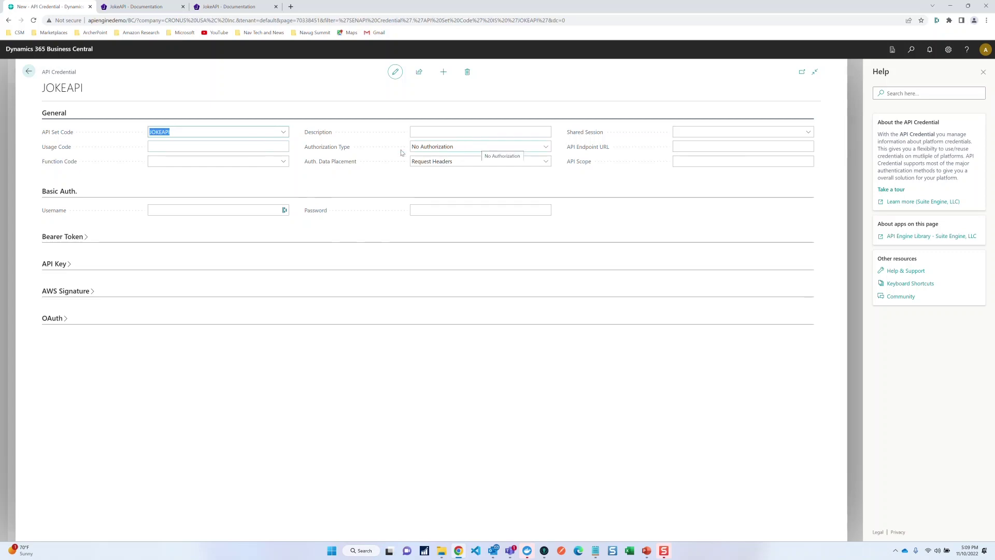
pyautogui.click(471, 148)
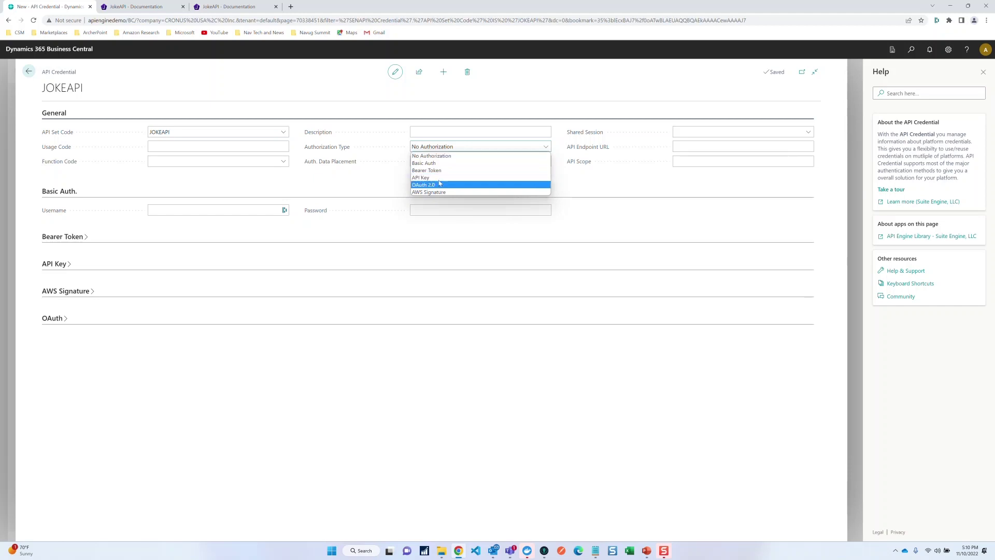
pyautogui.click(463, 149)
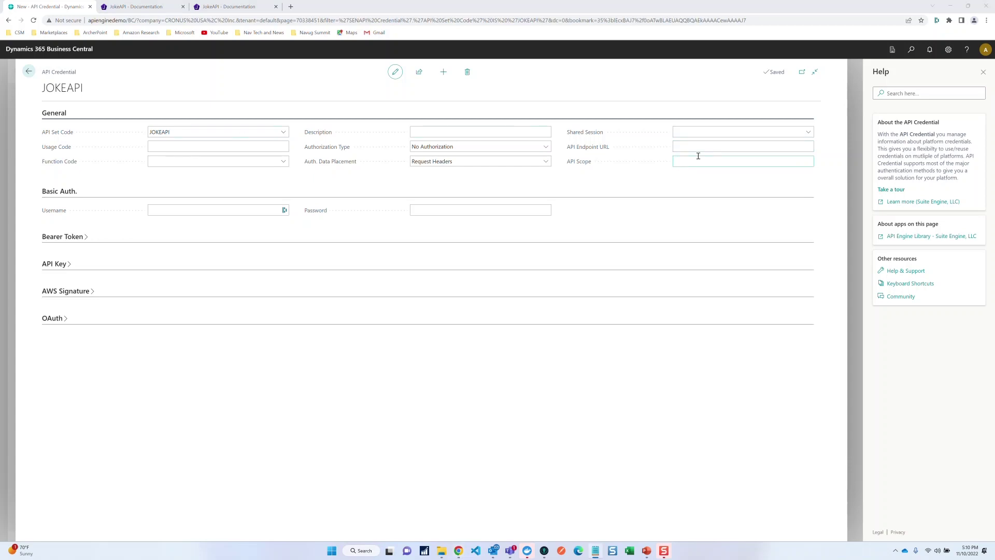
pyautogui.click(683, 145)
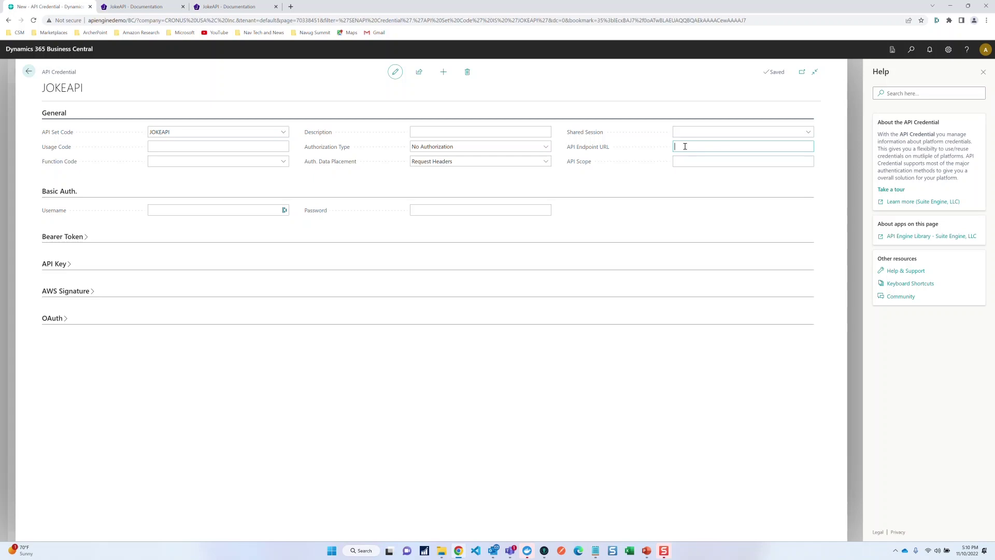
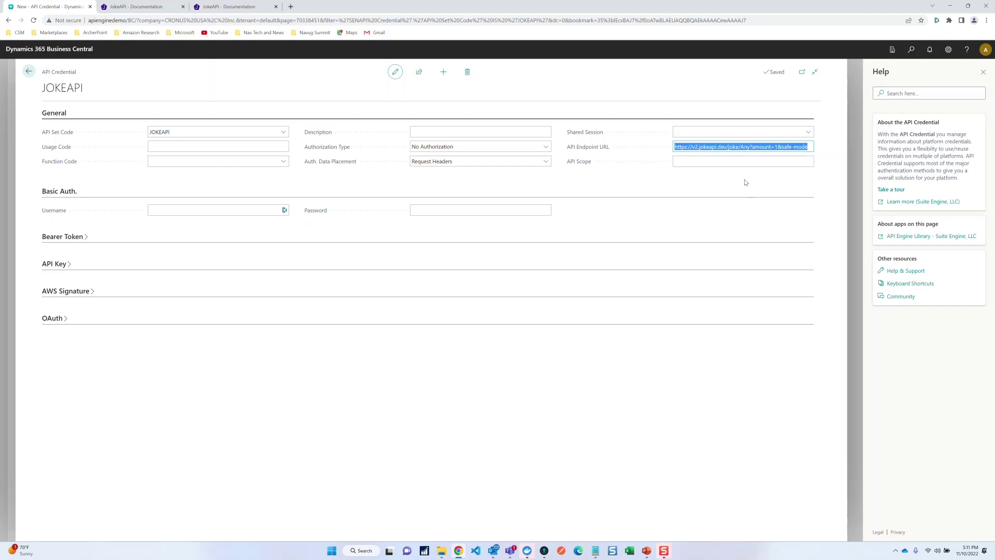
pyautogui.click(743, 183)
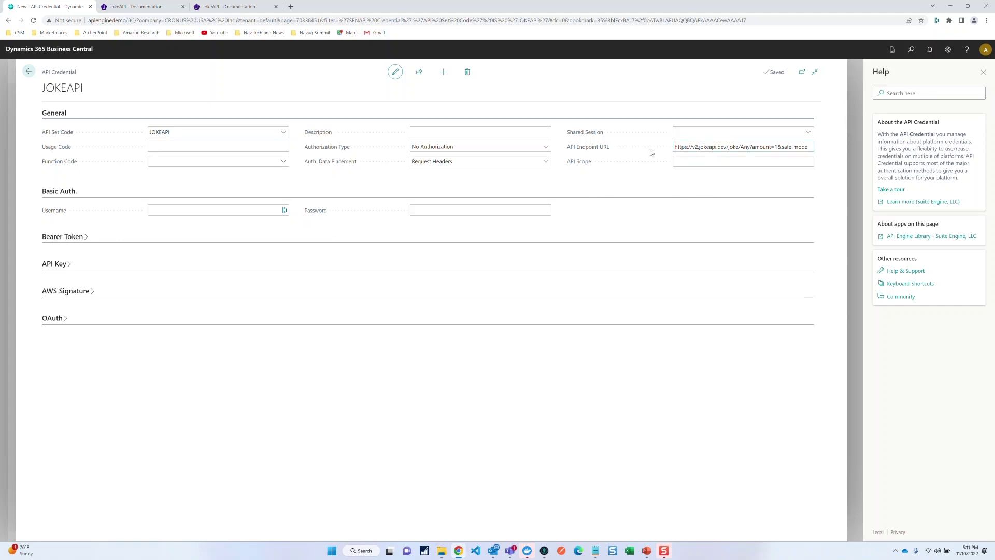
pyautogui.click(27, 72)
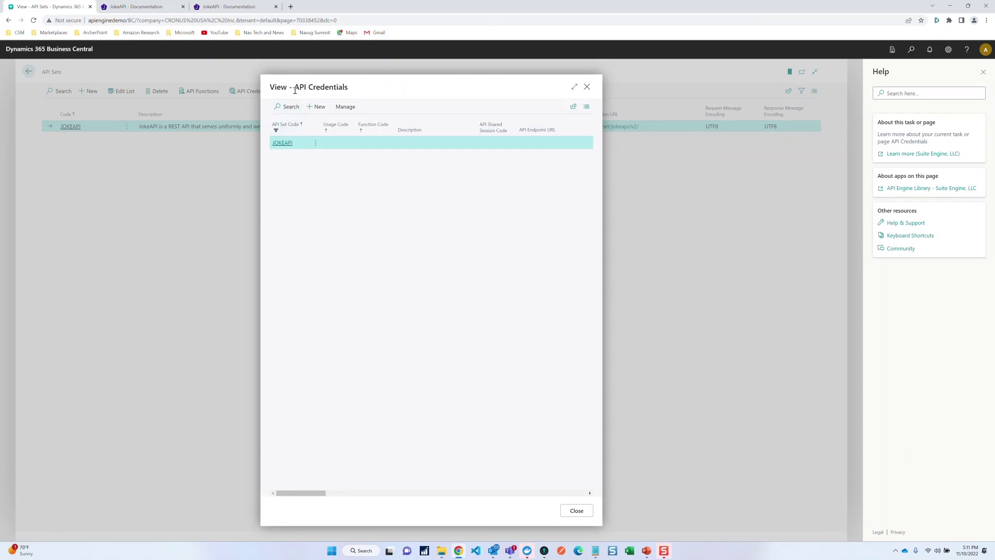
pyautogui.click(587, 87)
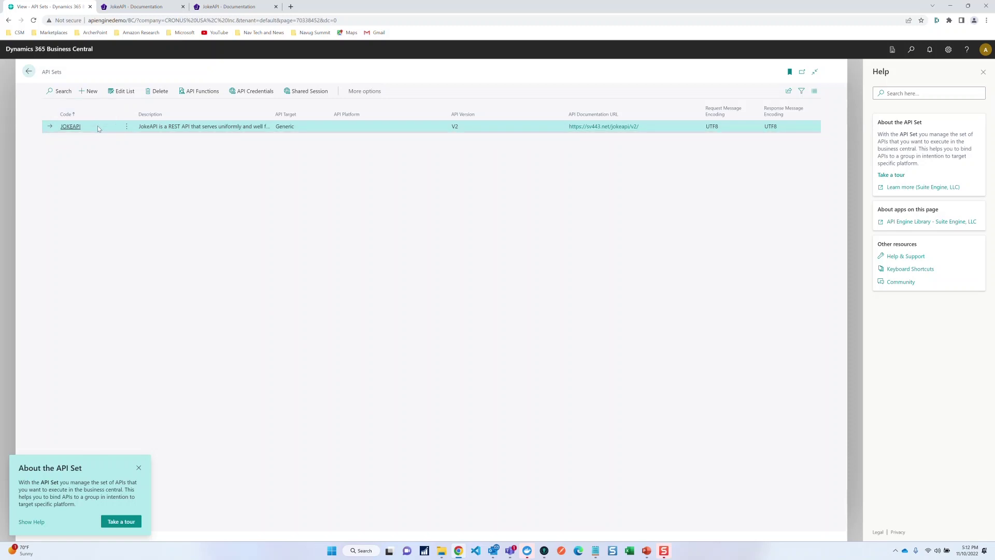
# Open the API functions of the JOKEAPI set and add a function with the code getonesafejoke.
pyautogui.click(204, 95)
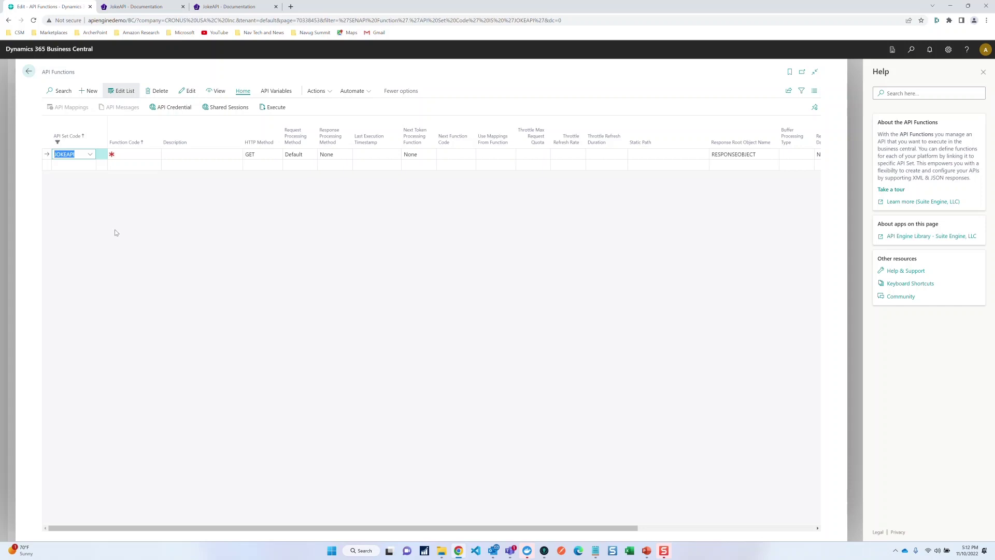
pyautogui.click(141, 153)
pyautogui.write('get')
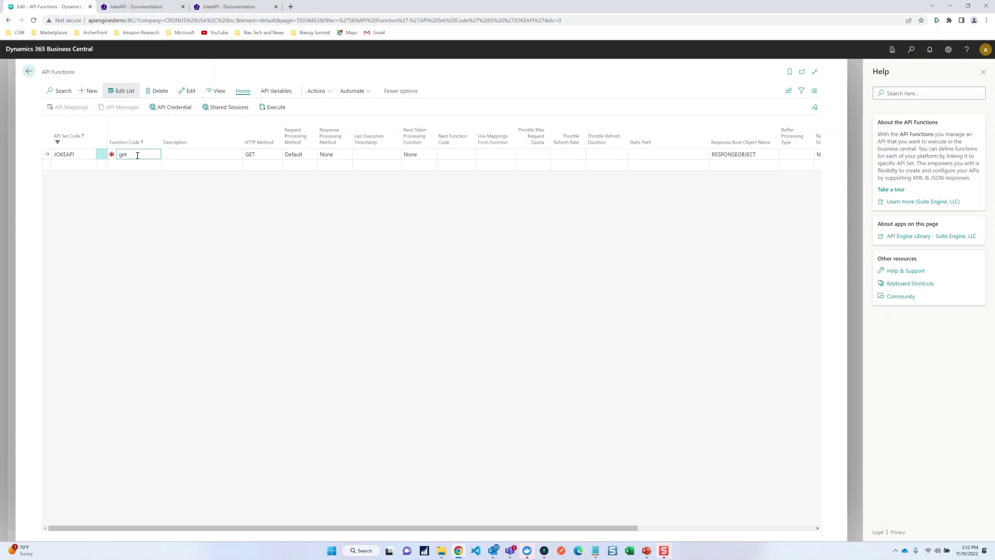
pyautogui.write('onesafejoke')
pyautogui.press('Tab')
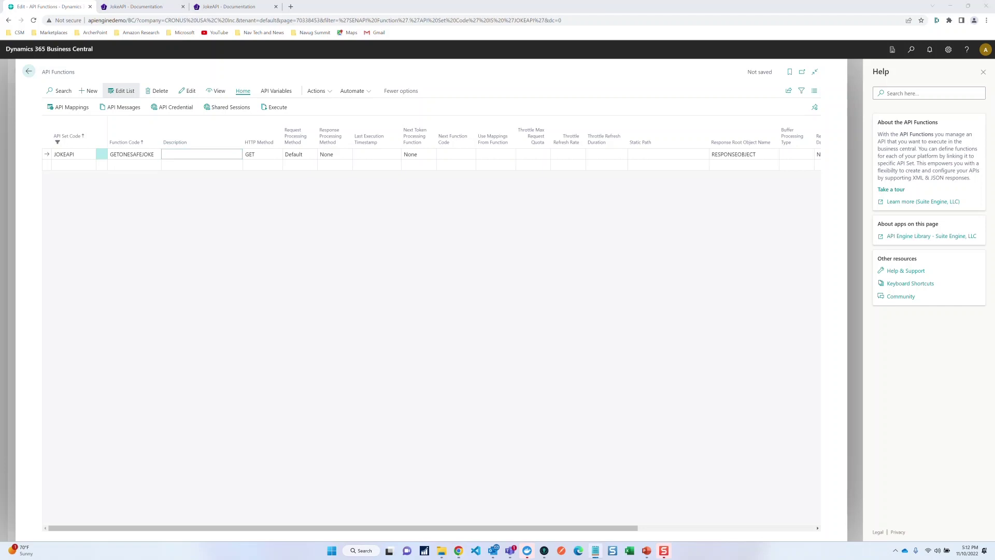
# Describe the function as retrieving a single but safe joke and choose Default as its request processing method.
pyautogui.click(171, 154)
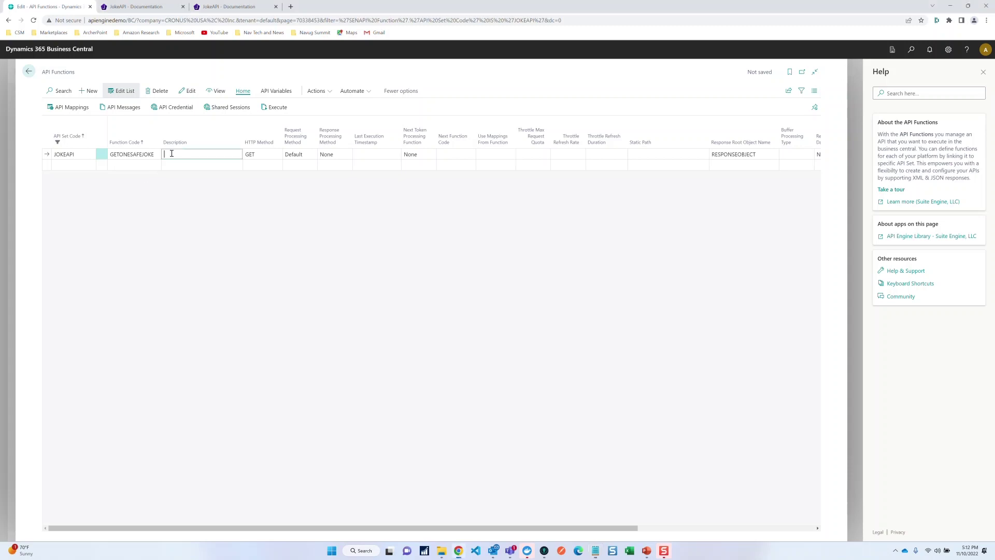
pyautogui.hotkey('ctrl', 'v')
pyautogui.press('Tab')
pyautogui.press('Tab')
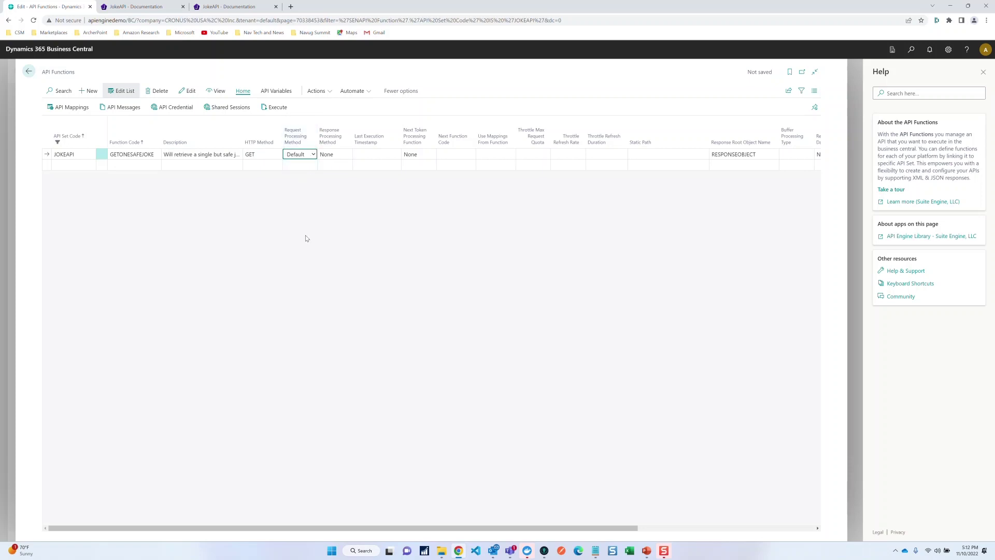
pyautogui.click(306, 155)
pyautogui.click(301, 165)
pyautogui.moveTo(303, 140)
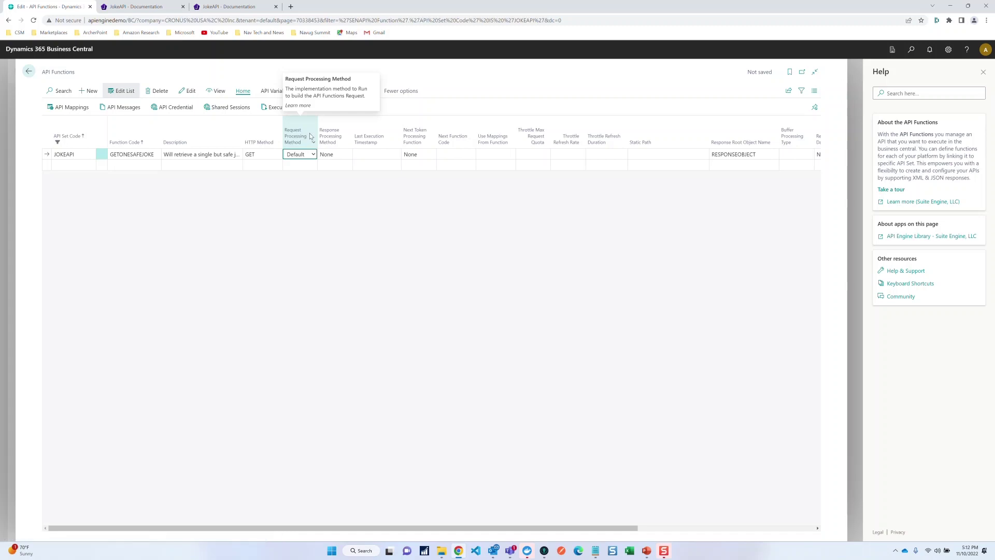
# Keep Default as the GETONESAFEJOKE function's request processing method and set its buffer processing type to JSON.
pyautogui.click(313, 155)
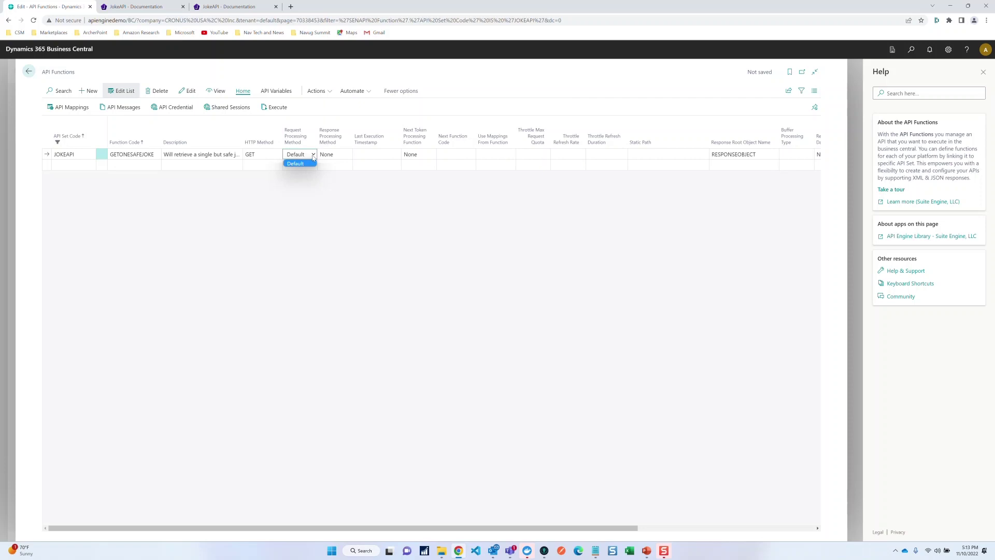
pyautogui.click(311, 164)
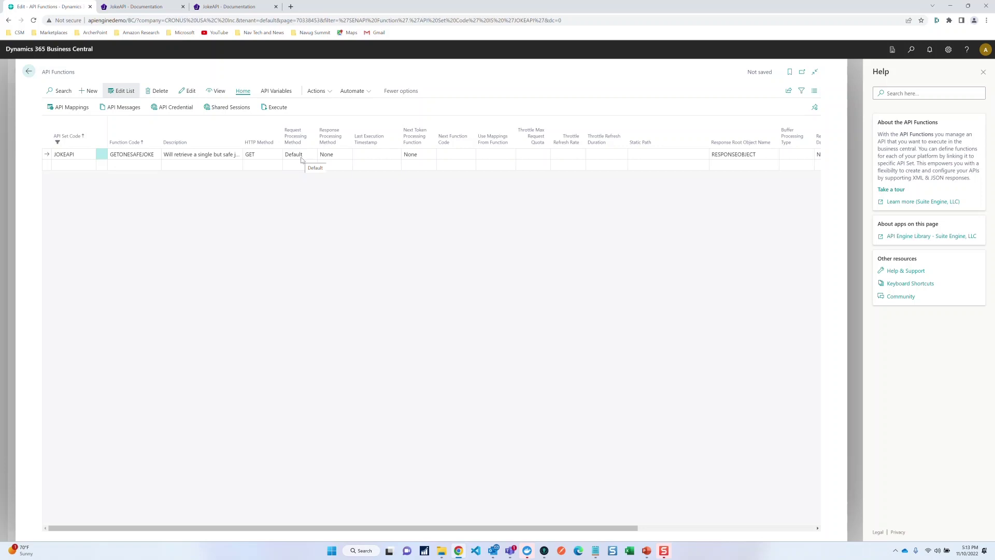
pyautogui.moveTo(302, 137)
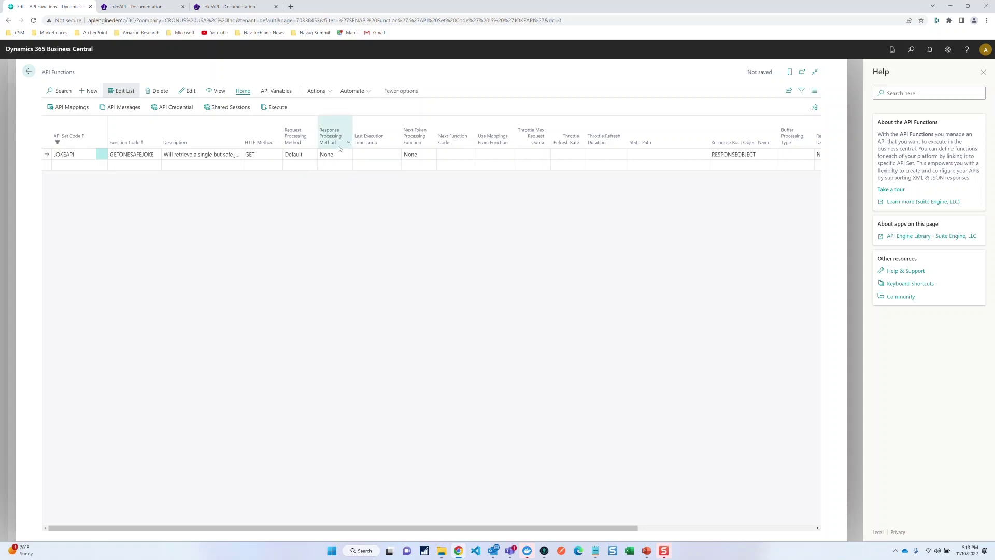
pyautogui.moveTo(332, 130)
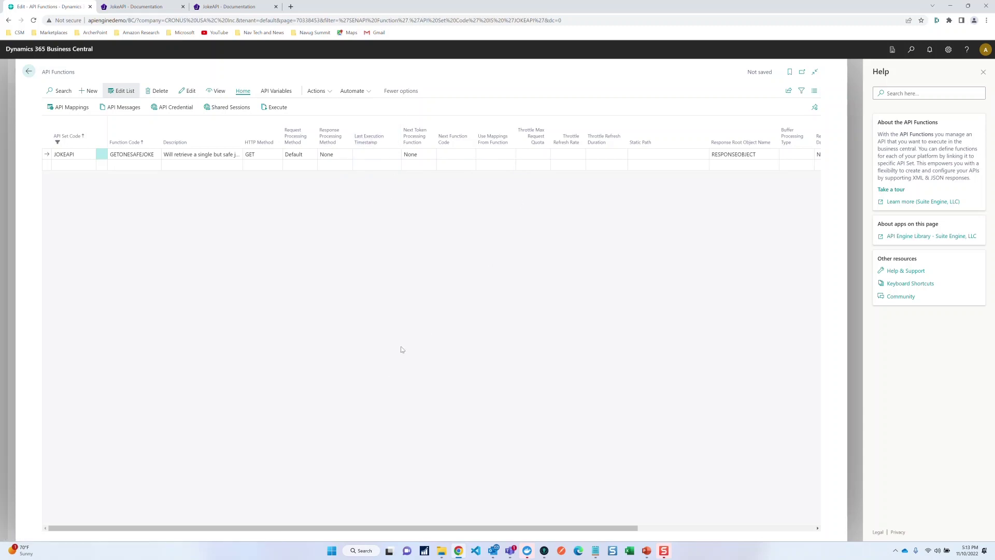
pyautogui.moveTo(400, 526); pyautogui.dragTo(658, 525)
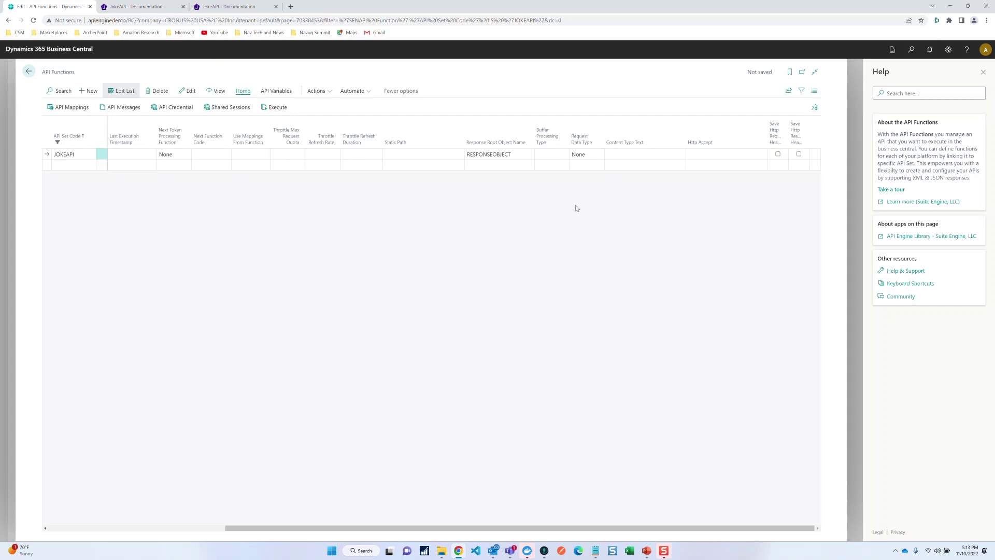
pyautogui.click(550, 156)
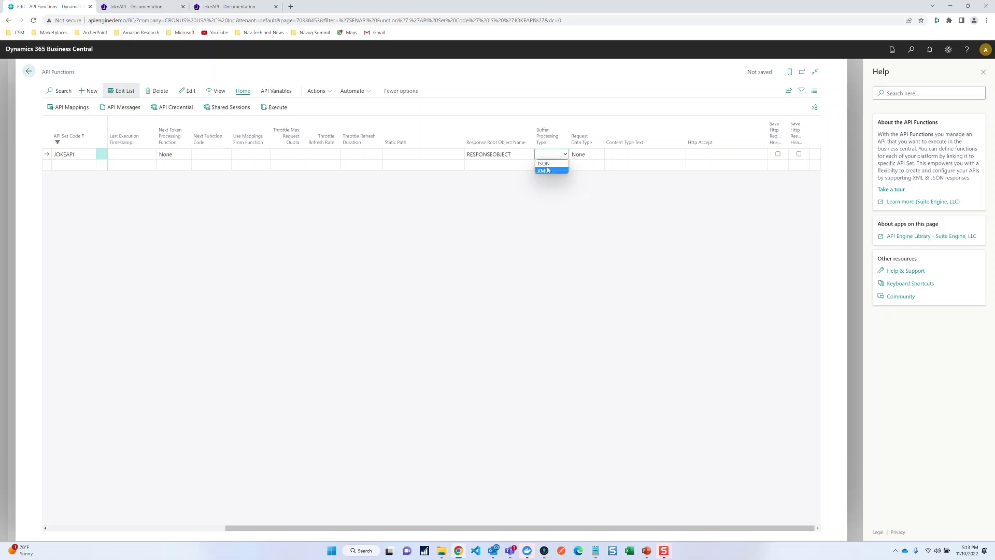
pyautogui.click(543, 163)
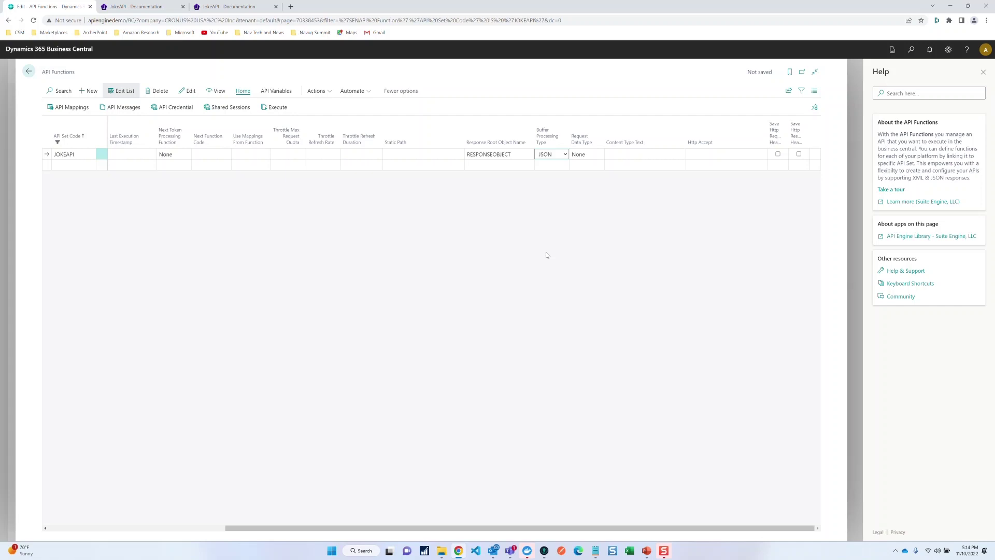
pyautogui.click(231, 281)
pyautogui.moveTo(331, 527); pyautogui.dragTo(153, 525)
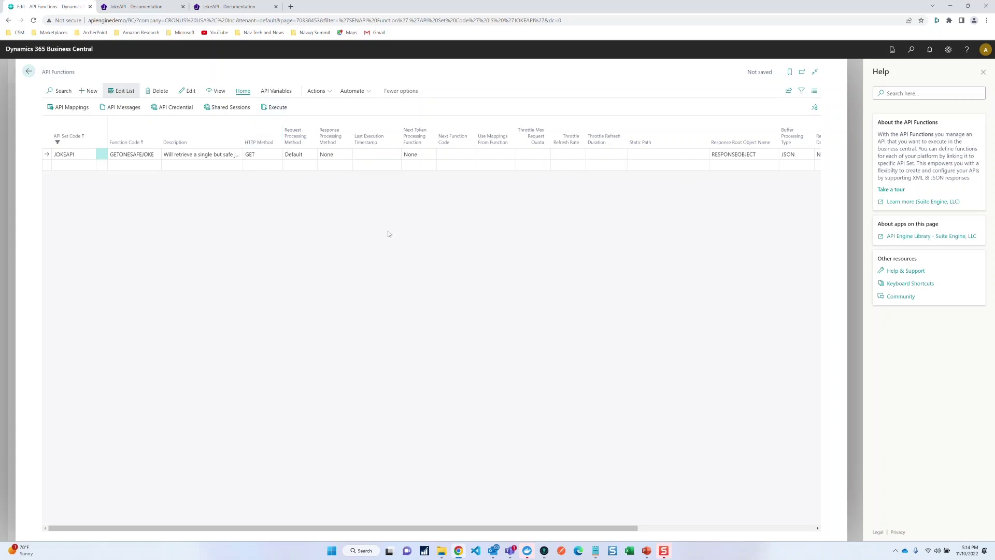
# Execute the GETONESAFEJOKE function and open the resulting API message.
pyautogui.click(286, 111)
pyautogui.click(276, 111)
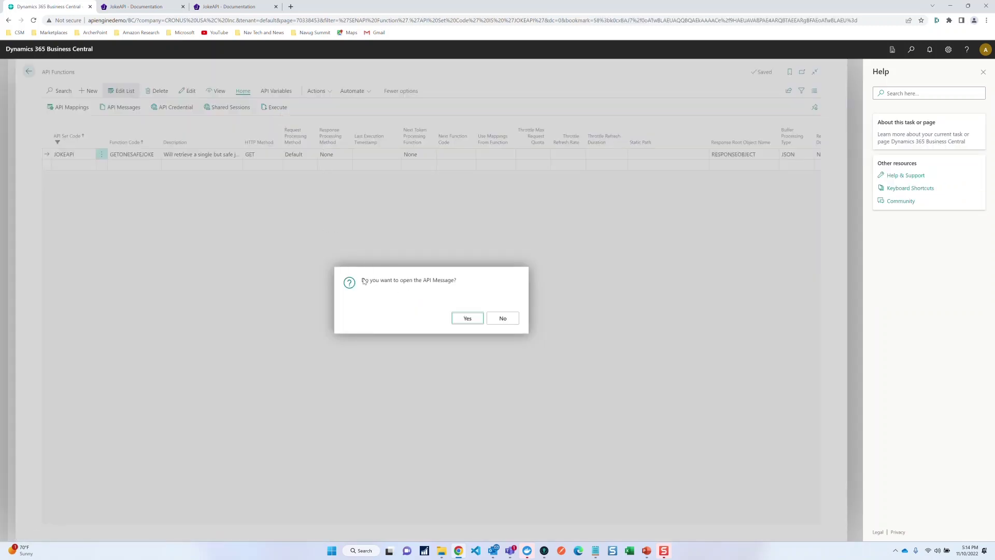
pyautogui.click(466, 319)
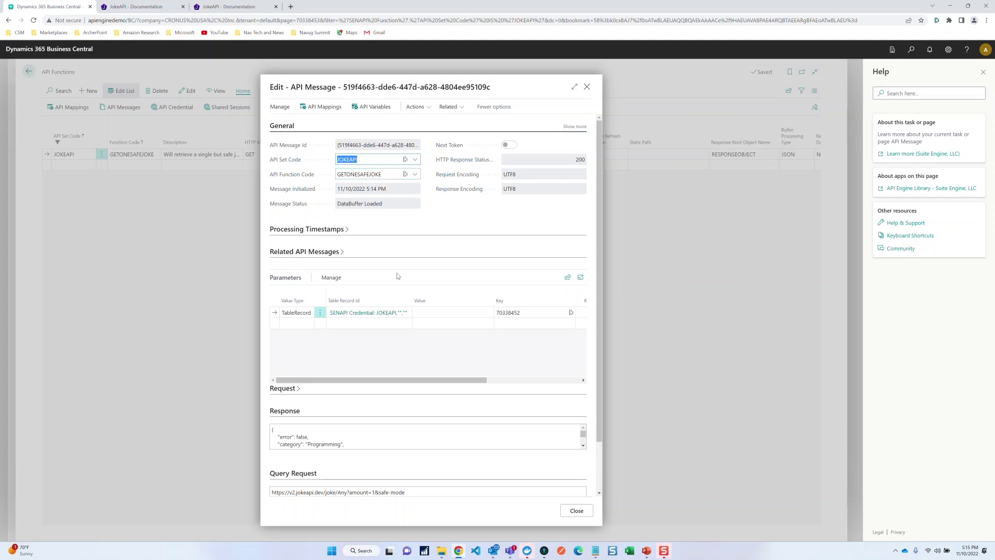
# Examine the API message's processing timestamps, query request URL and JSON response.
pyautogui.click(284, 232)
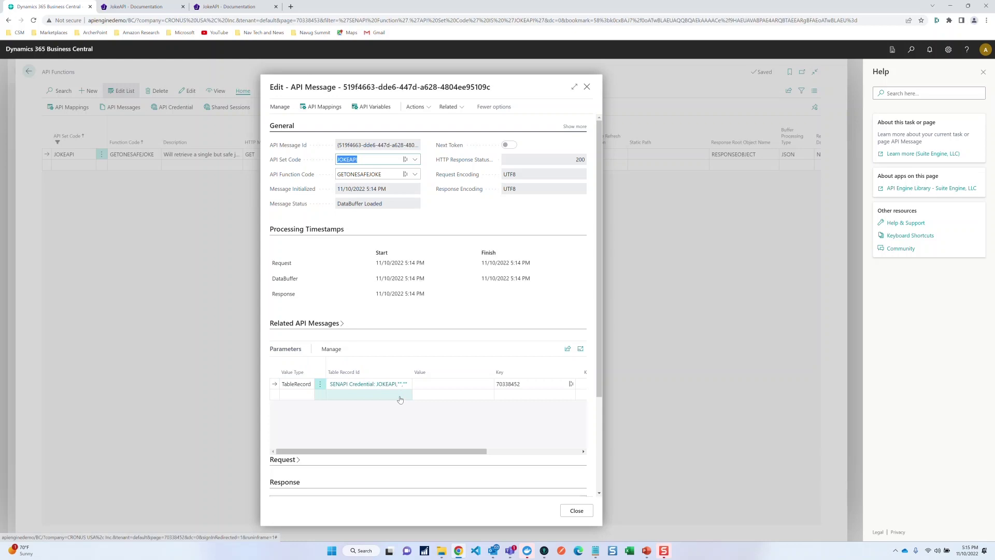
pyautogui.scroll(-2, 400, 400)
pyautogui.scroll(-1, 398, 395)
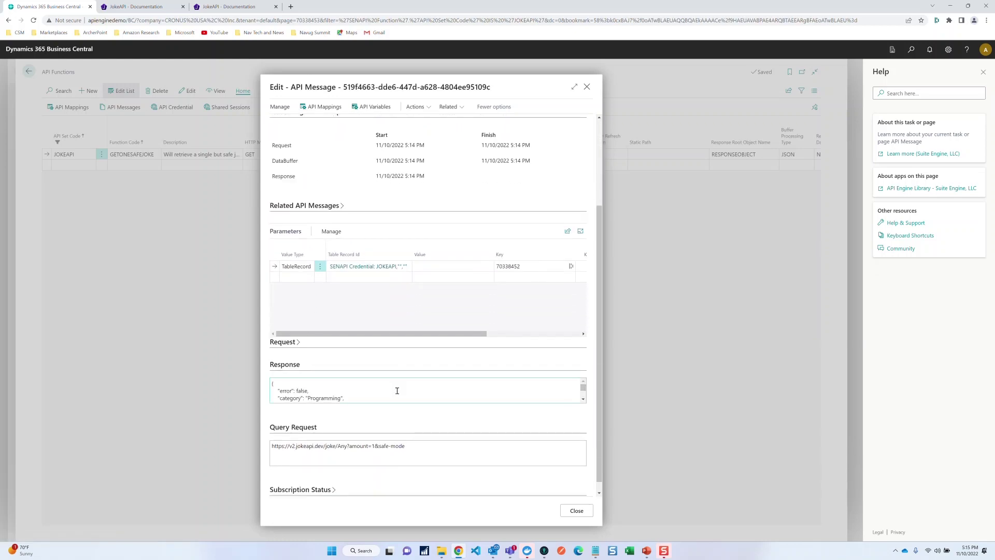
pyautogui.scroll(-2, 394, 386)
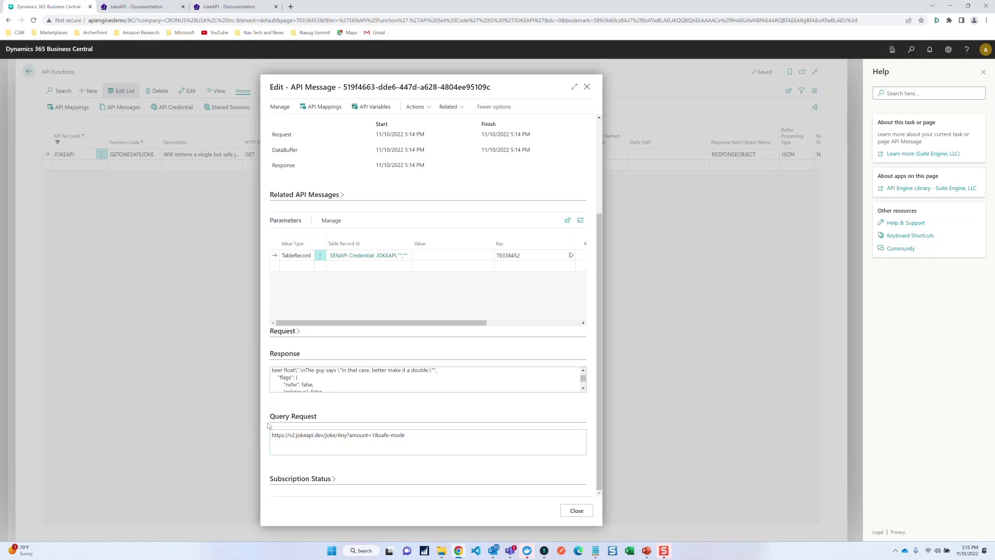
pyautogui.moveTo(272, 436); pyautogui.dragTo(448, 439)
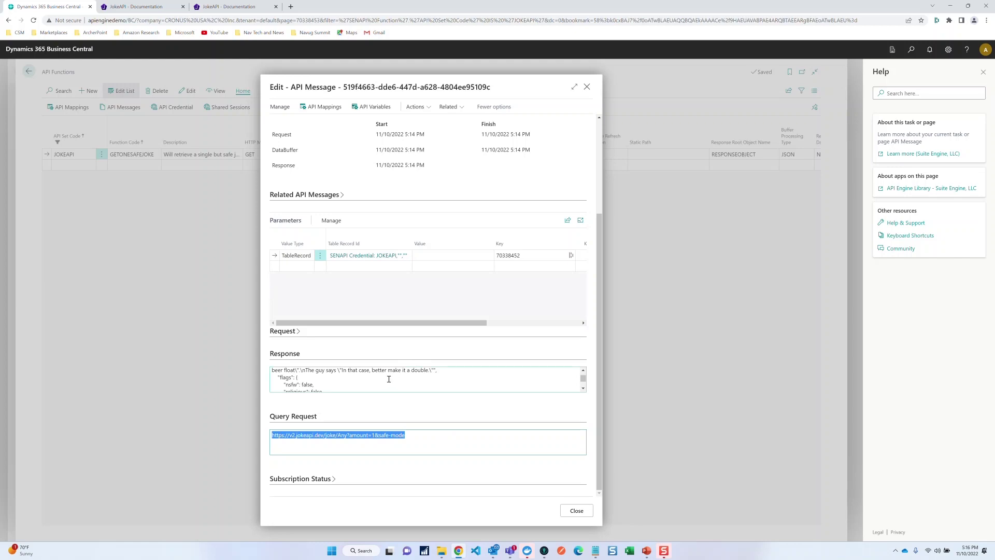
pyautogui.scroll(5, 389, 379)
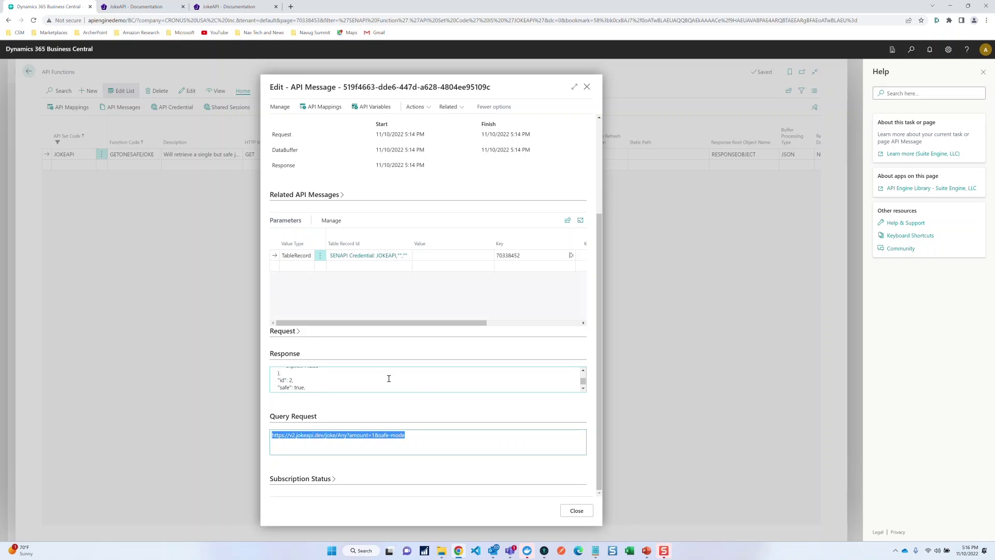
pyautogui.scroll(-3, 389, 379)
pyautogui.scroll(3, 389, 374)
# Review the message's data buffer entries, then close the message and return to the API functions.
pyautogui.click(448, 109)
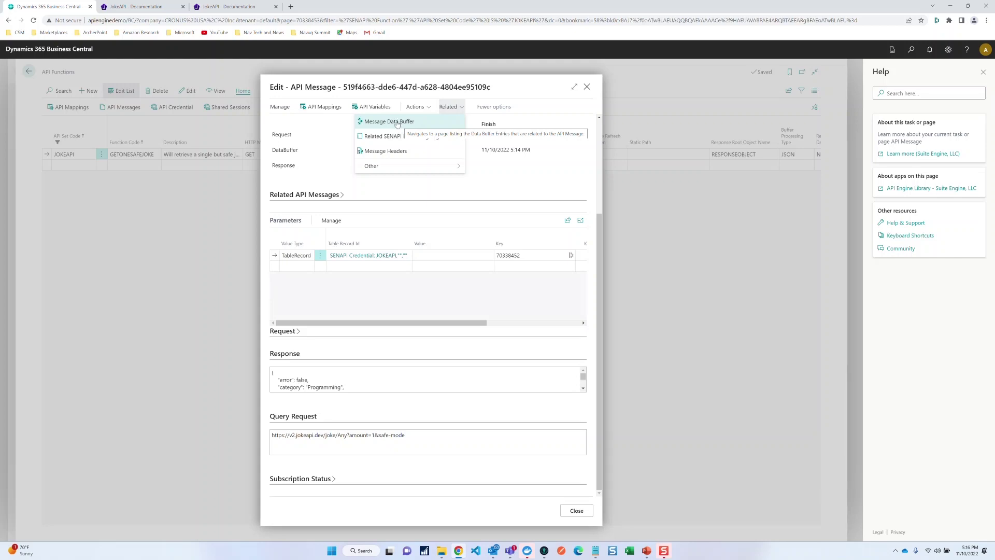
pyautogui.click(398, 123)
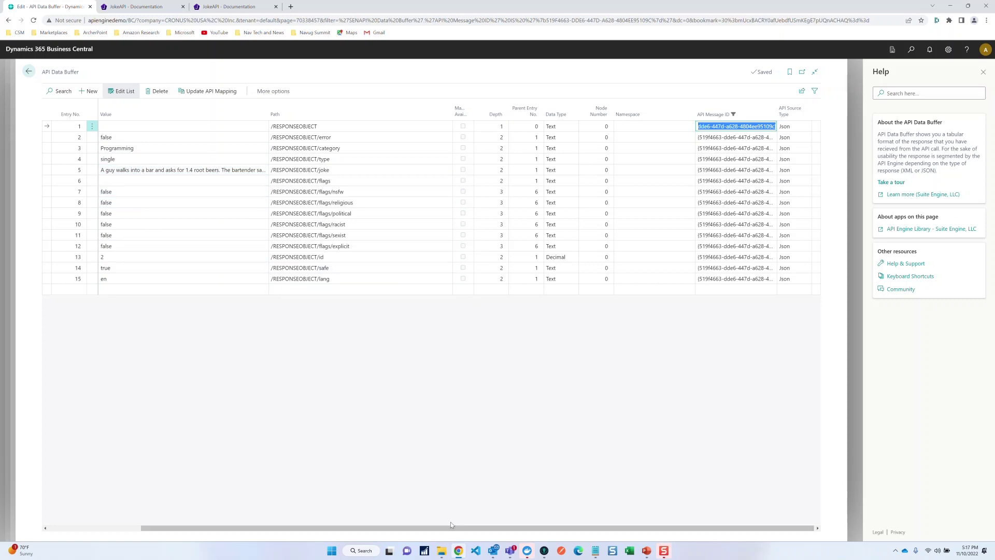
pyautogui.moveTo(448, 531); pyautogui.dragTo(283, 529)
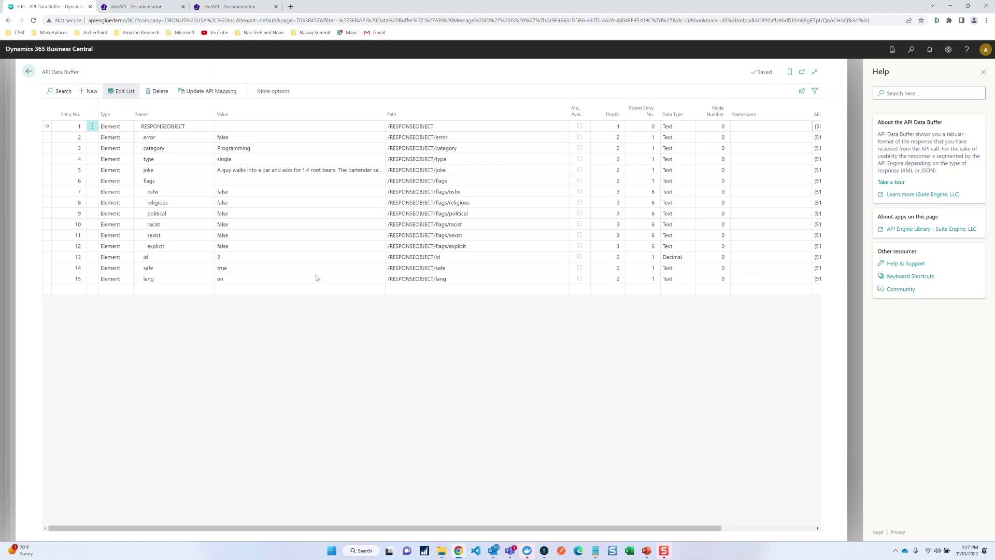
pyautogui.click(28, 72)
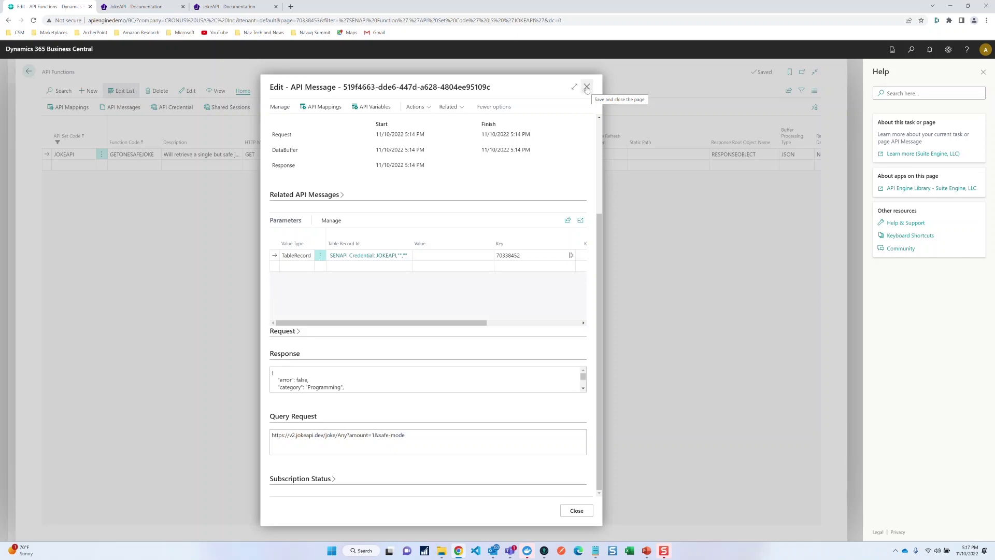
pyautogui.click(587, 87)
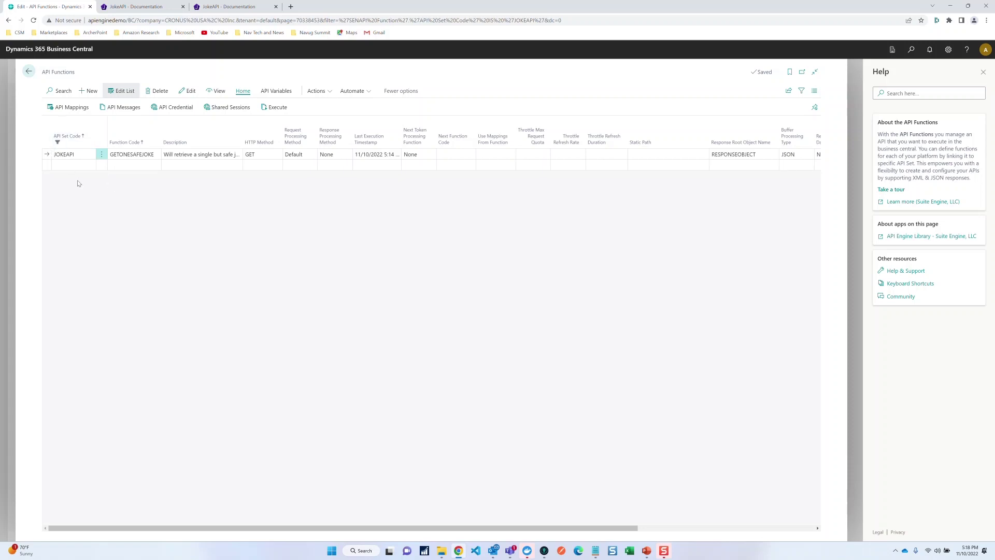
# Add a second function to the JOKEAPI set with the code get10progjokes.
pyautogui.click(124, 168)
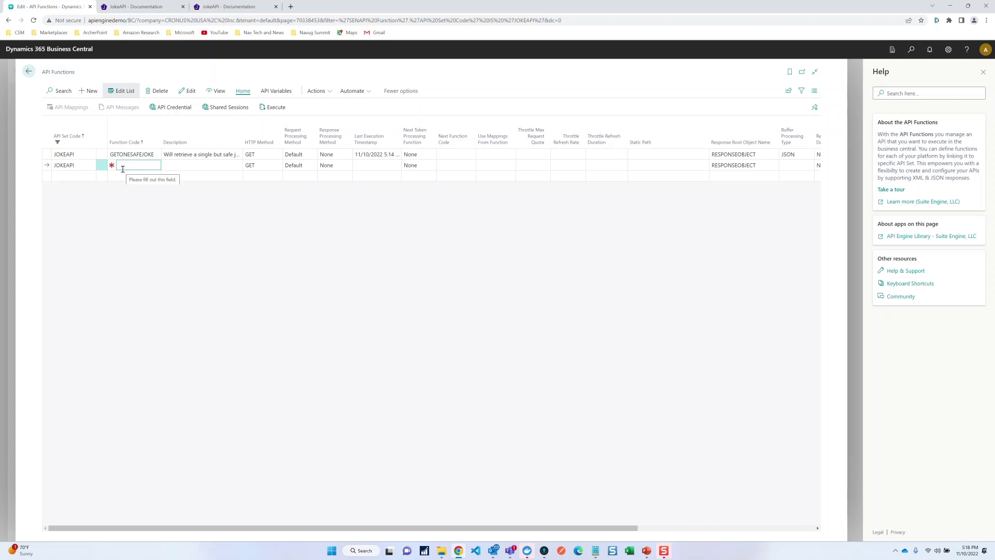
pyautogui.write('get10programmin')
pyautogui.press('BackSpace')
pyautogui.press('BackSpace')
pyautogui.press('BackSpace')
pyautogui.press('BackSpace')
pyautogui.press('BackSpace')
pyautogui.write('jokes')
pyautogui.press('Tab')
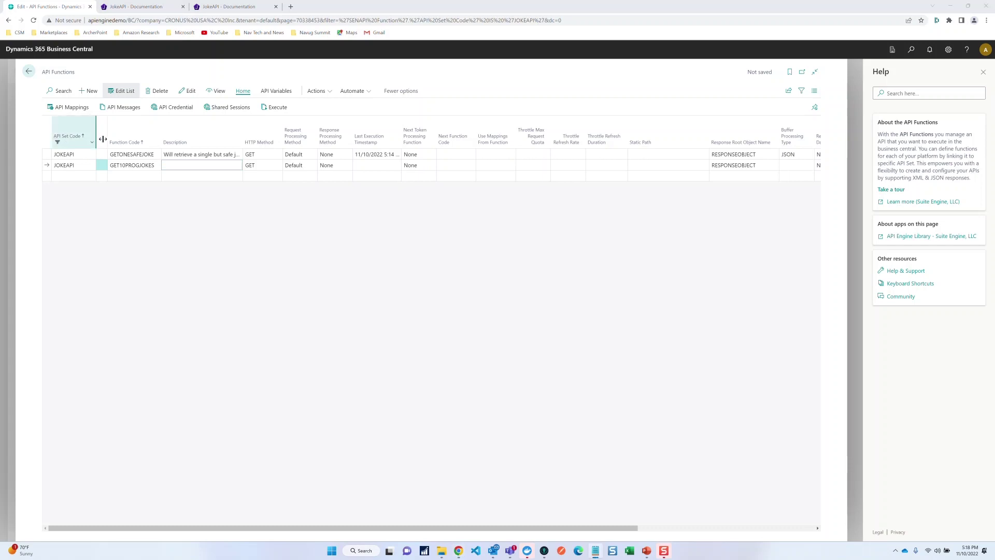
# Describe the new function as "Will Get 10 jokes from the Programming Category" and set its buffer processing type to JSON.
pyautogui.click(196, 166)
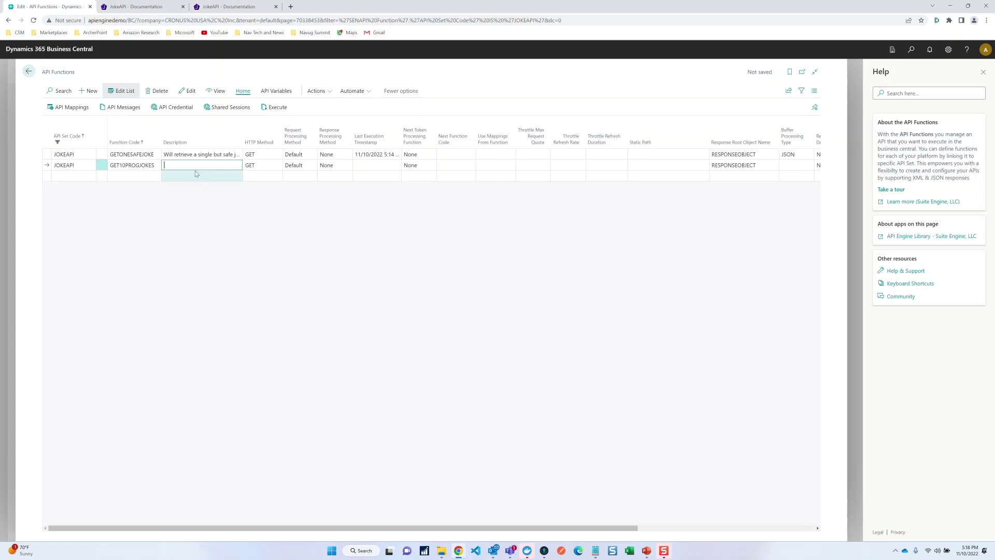
pyautogui.hotkey('ctrl', 'v')
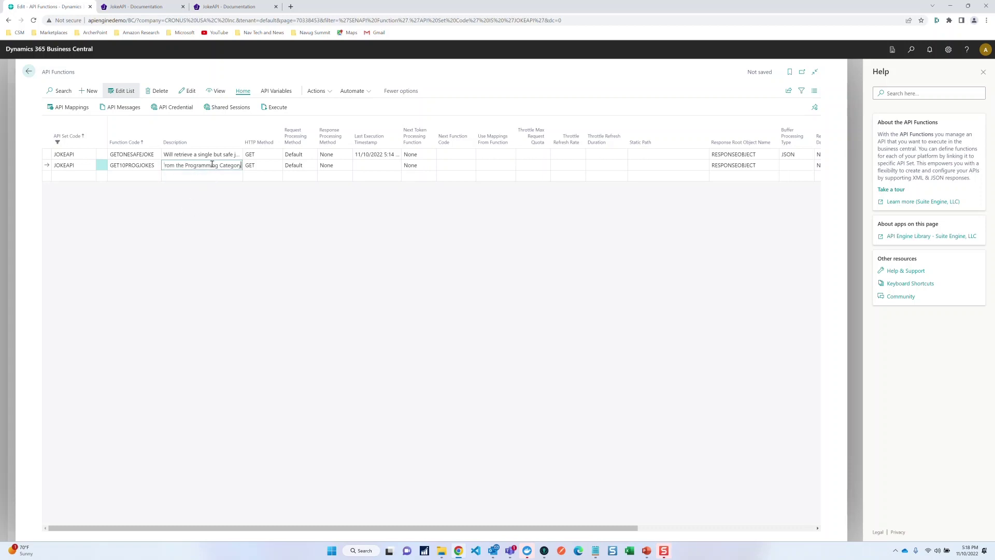
pyautogui.moveTo(211, 164); pyautogui.dragTo(153, 170)
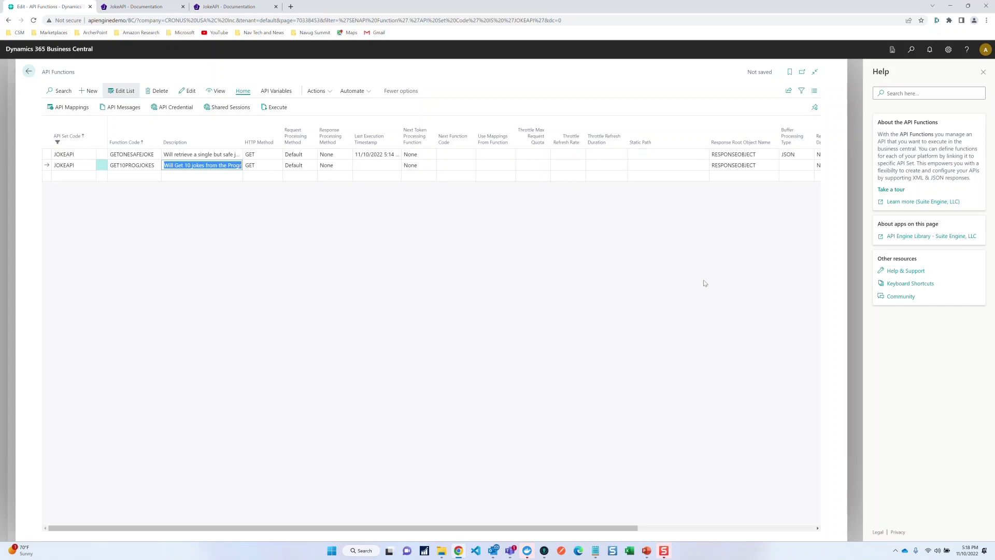
pyautogui.click(798, 171)
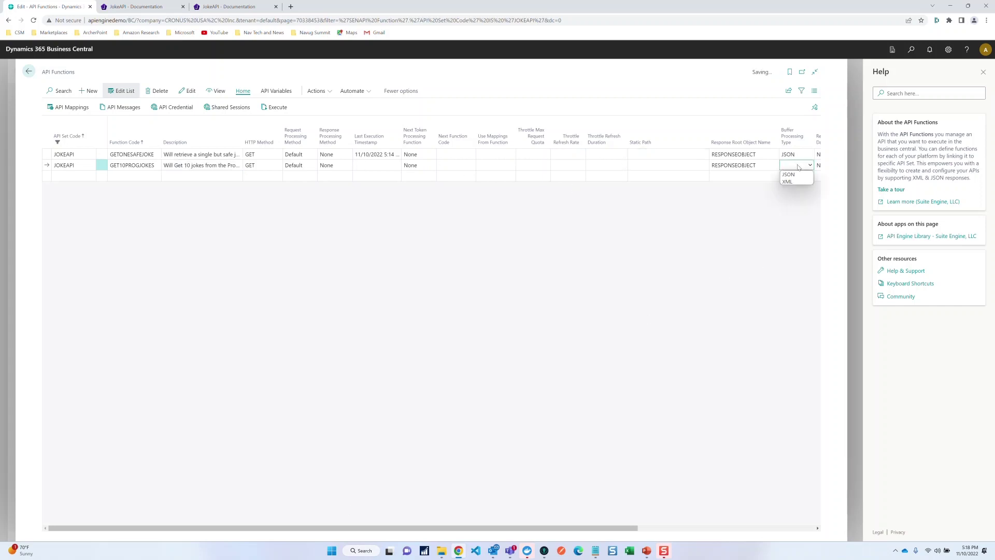
pyautogui.click(797, 177)
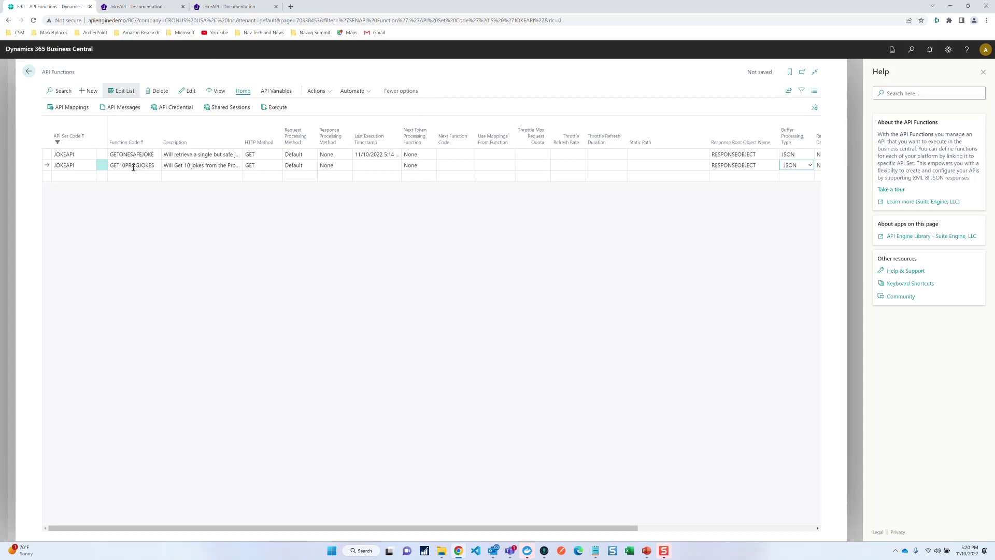
# Open the URL overrides of the GET10PROGJOKES function.
pyautogui.click(47, 167)
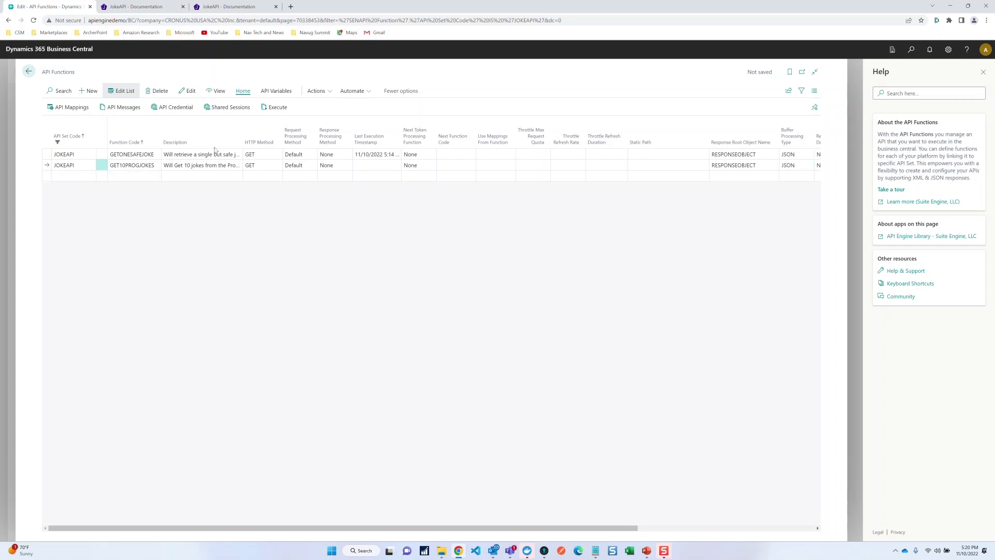
pyautogui.click(288, 97)
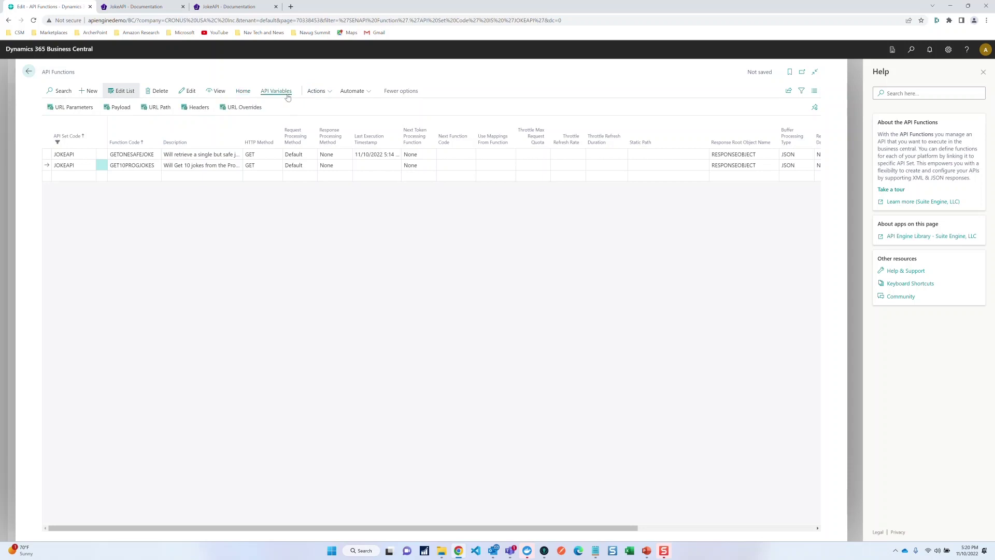
pyautogui.click(241, 108)
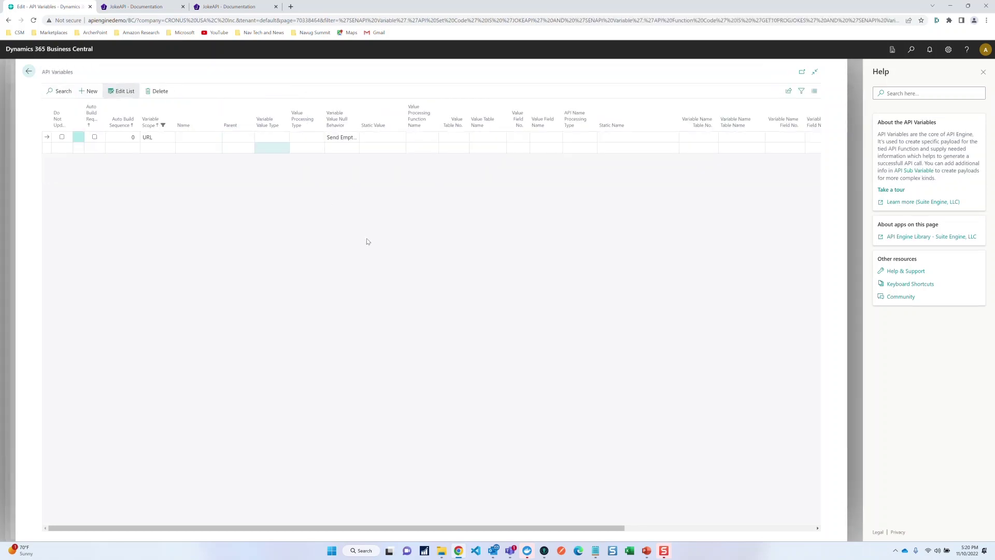
# Enable auto build for the URL variable, set its auto build sequence to 10 and name it test.
pyautogui.click(95, 137)
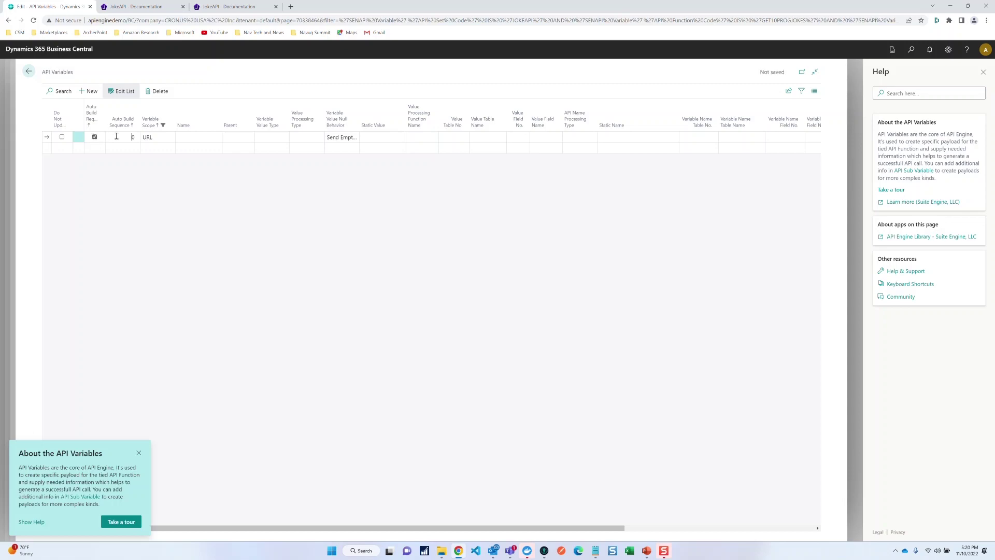
pyautogui.click(116, 136)
pyautogui.write('1')
pyautogui.press('Tab')
pyautogui.click(196, 136)
pyautogui.write('test')
pyautogui.press('Tab')
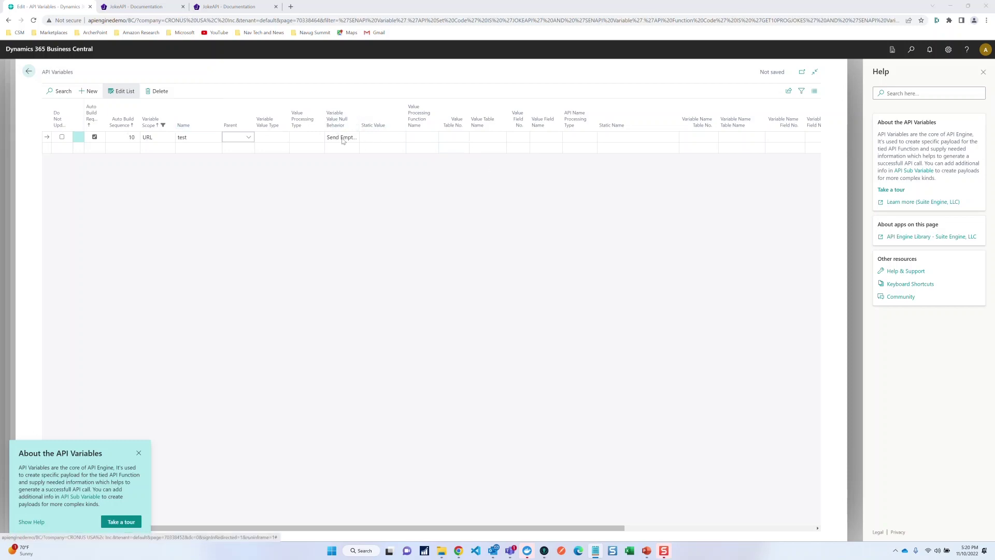
# Set the test variable's value type to Text Value and its value processing type to Static.
pyautogui.click(269, 138)
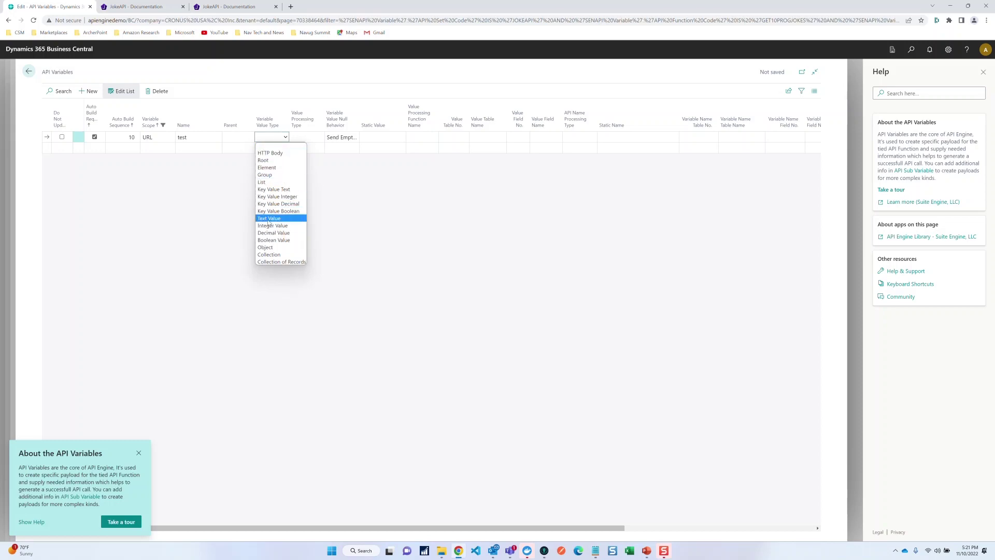
pyautogui.click(268, 219)
pyautogui.click(306, 138)
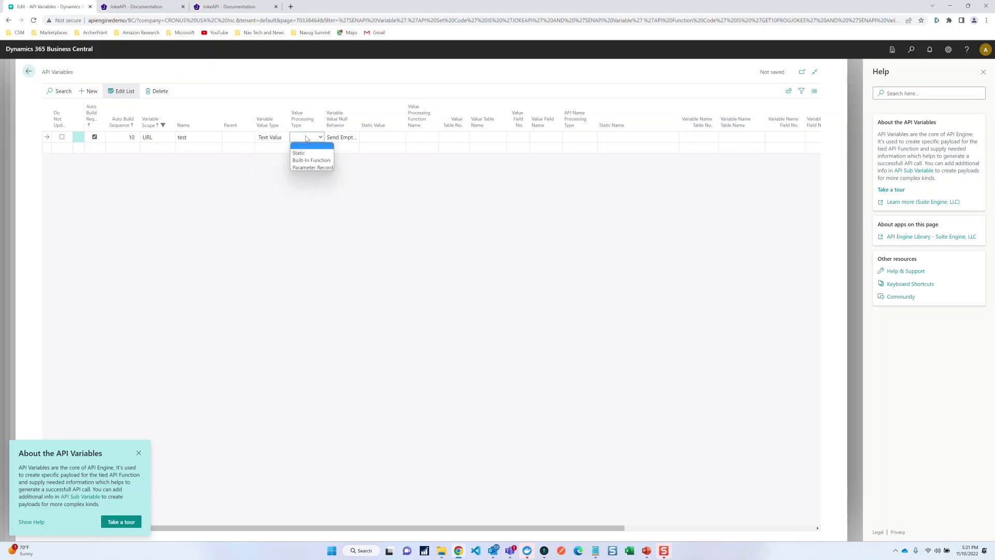
pyautogui.click(303, 154)
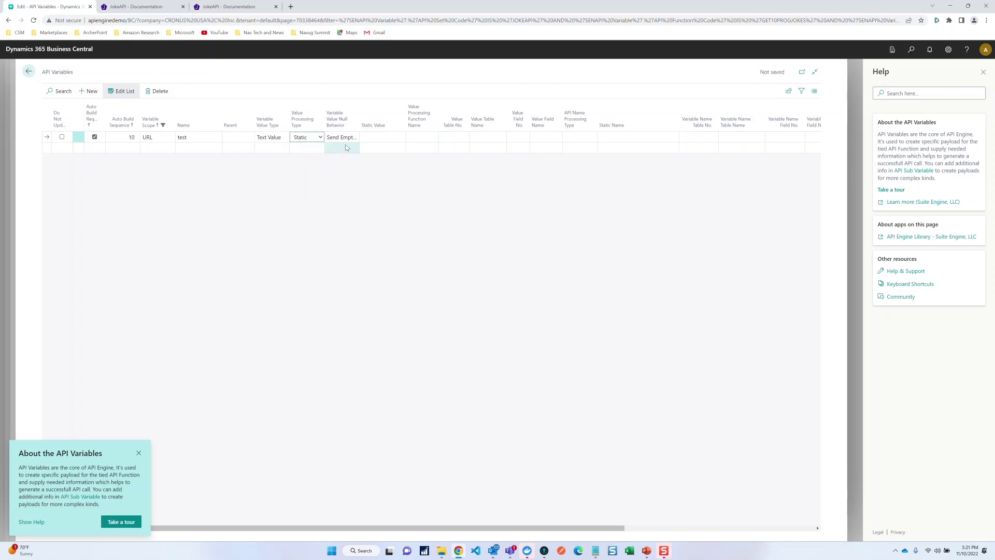
pyautogui.click(391, 138)
pyautogui.hotkey('ctrl', 'v')
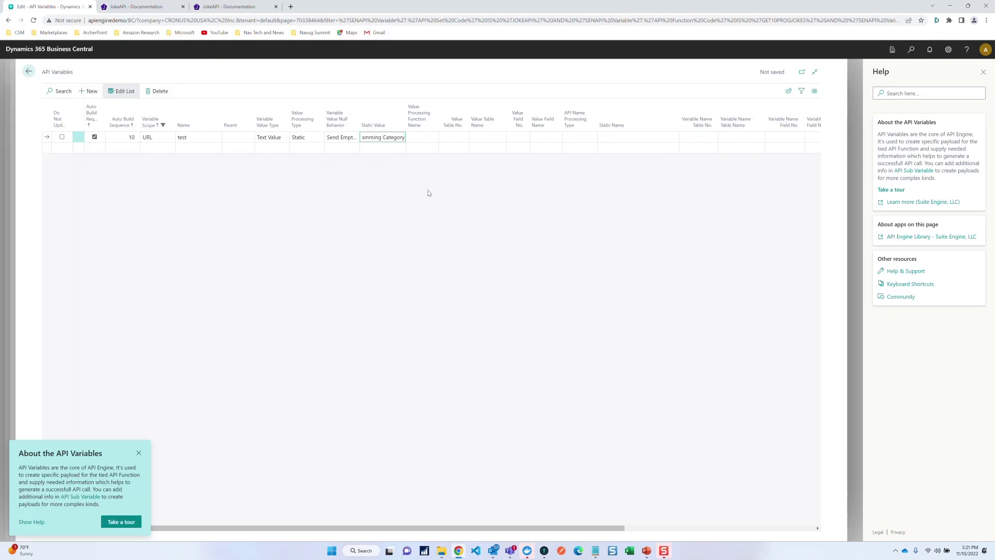
pyautogui.press('Home')
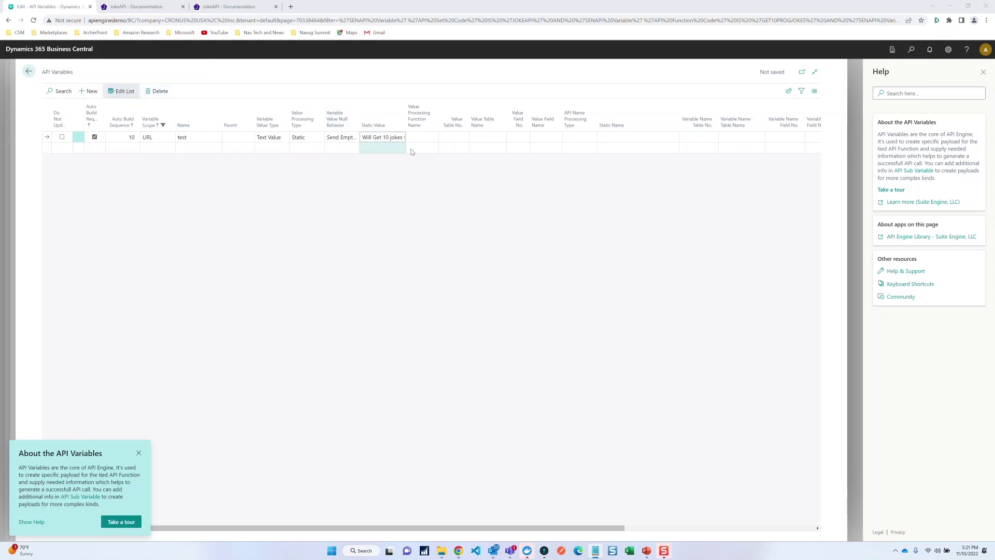
pyautogui.click(371, 137)
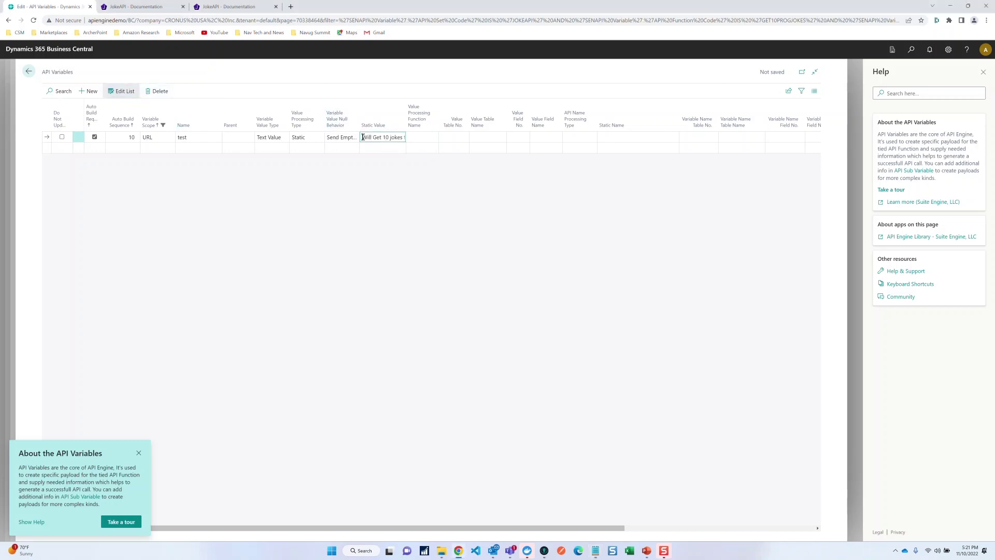
pyautogui.moveTo(370, 137); pyautogui.dragTo(440, 139)
pyautogui.hotkey('ctrl', 'v')
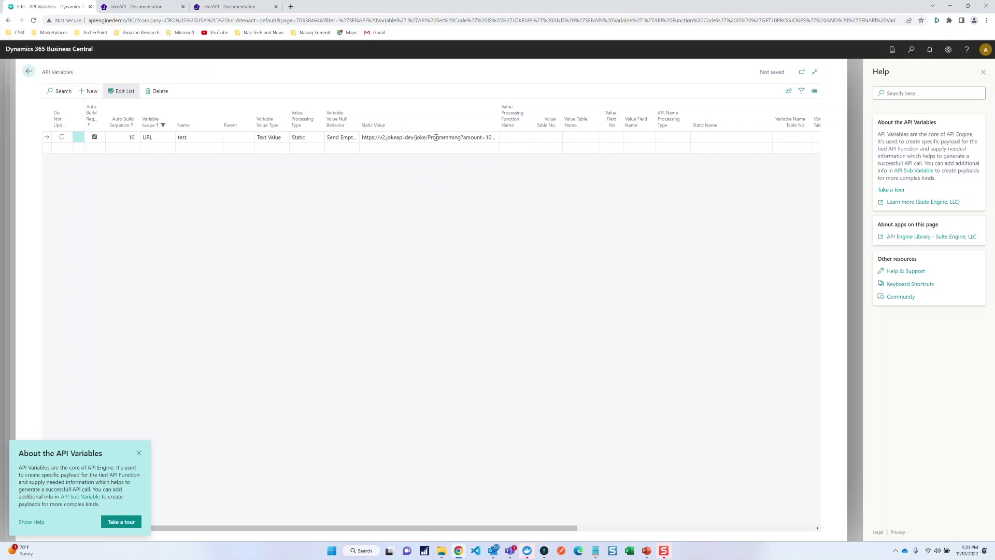
pyautogui.click(473, 139)
pyautogui.moveTo(473, 139); pyautogui.dragTo(498, 139)
pyautogui.hotkey('ctrl', 'a')
pyautogui.click(443, 207)
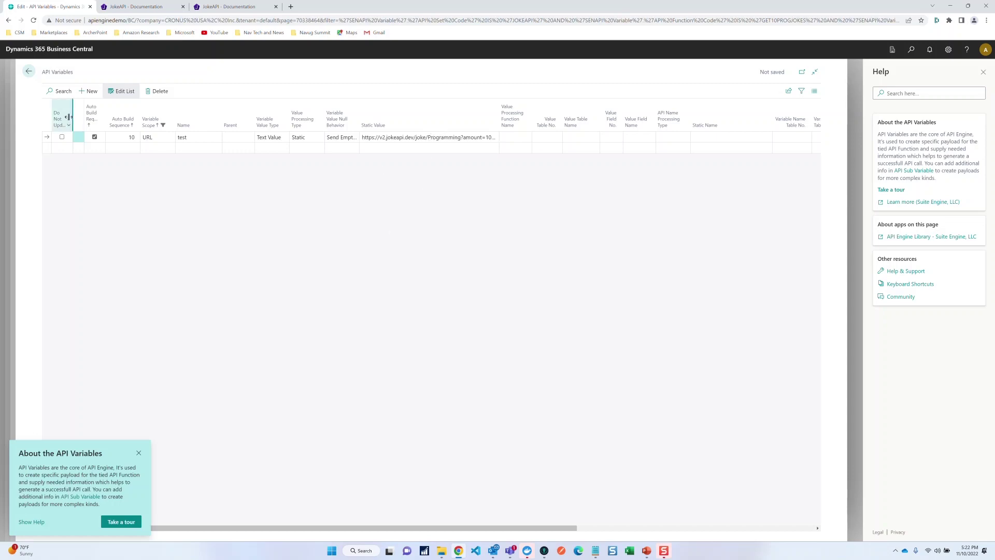
pyautogui.click(29, 72)
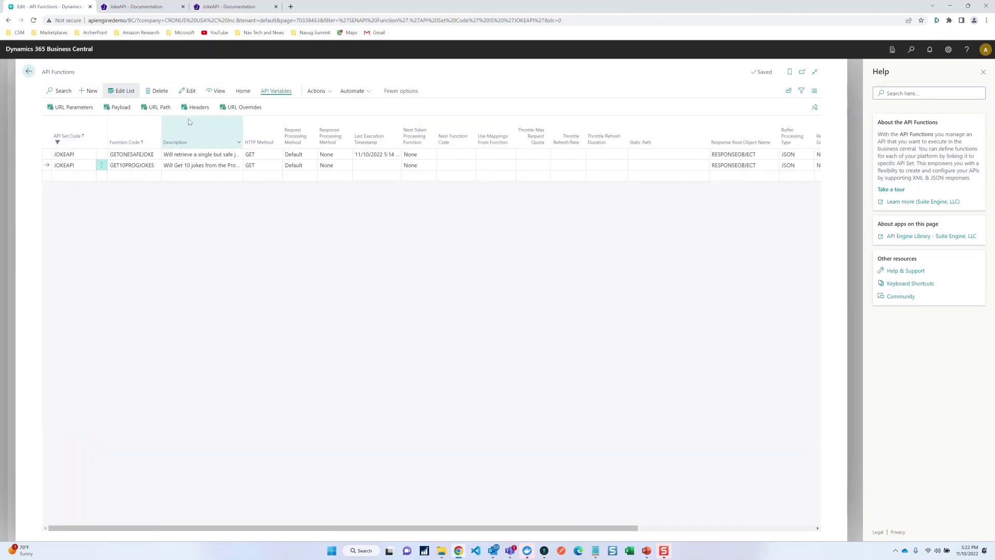
# Execute the GET10PROGJOKES function and open its API message.
pyautogui.click(243, 91)
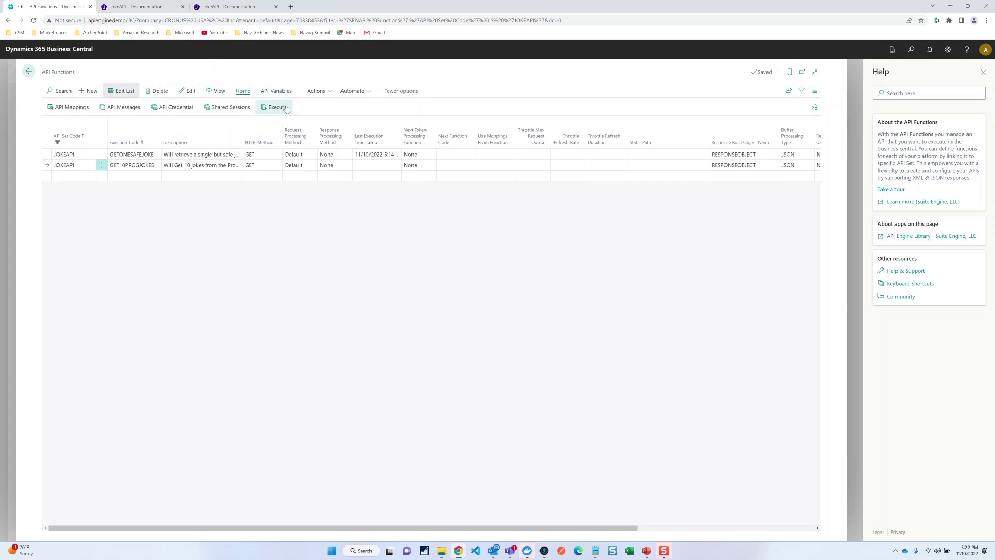
pyautogui.click(286, 108)
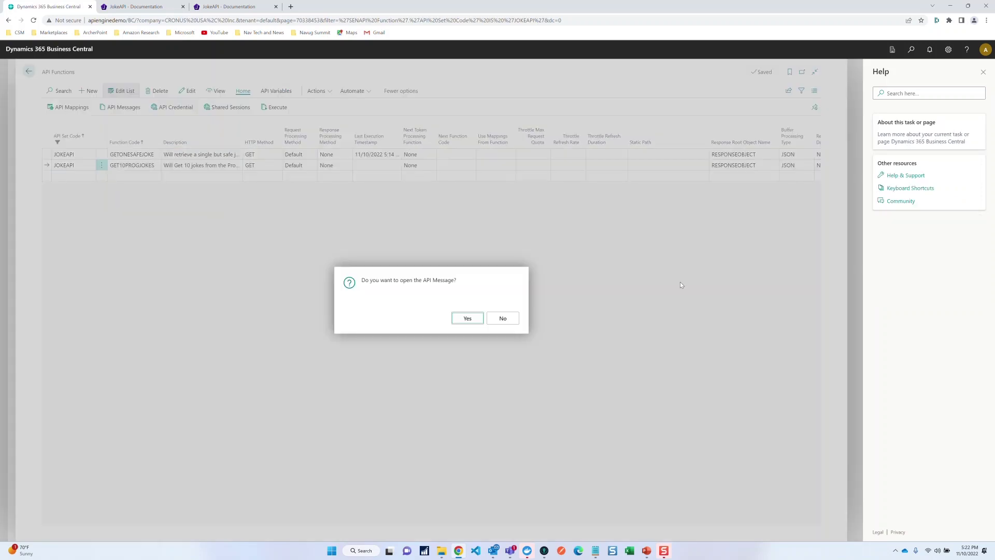
pyautogui.click(467, 319)
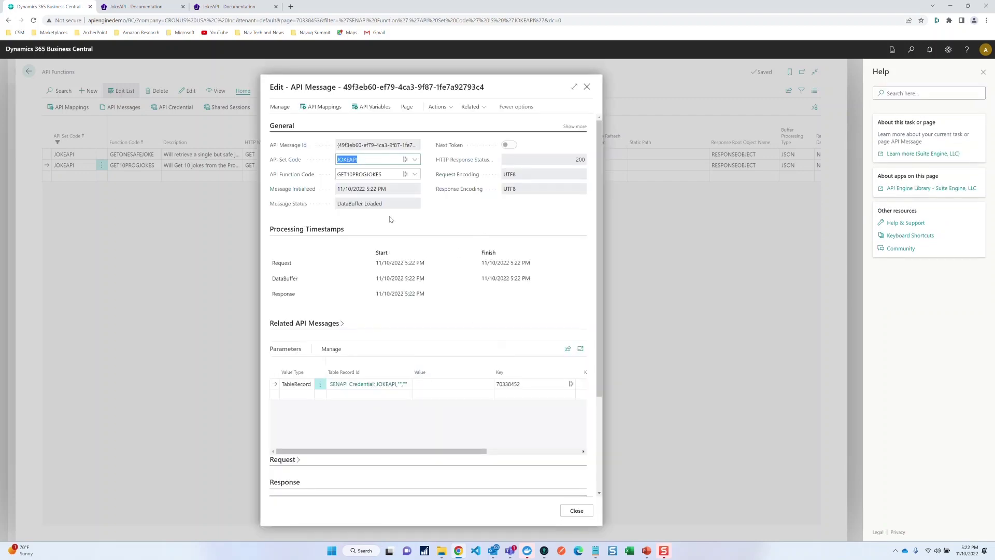
# Examine the JSON response of the API message, including its amount entry and the individual joke records.
pyautogui.scroll(-3, 426, 359)
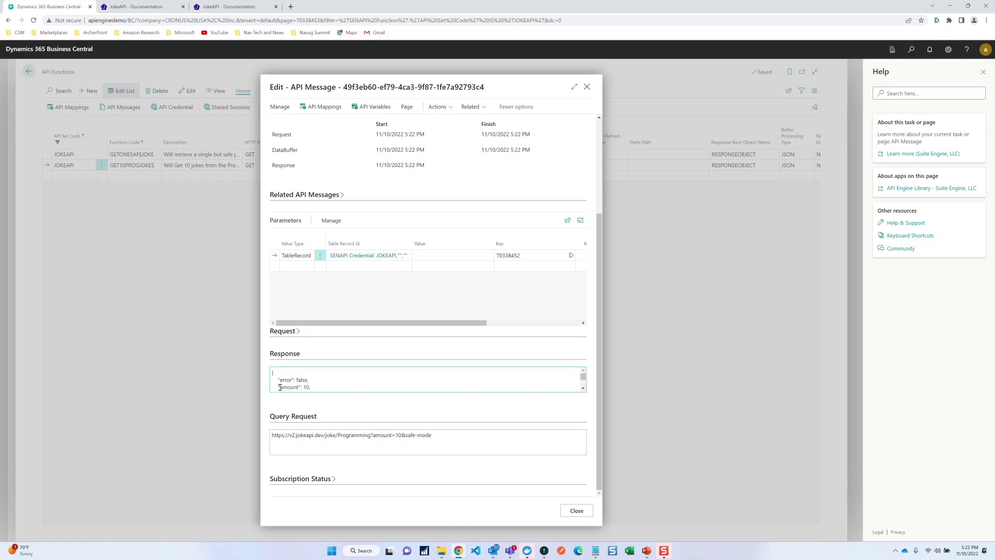
pyautogui.moveTo(278, 386); pyautogui.dragTo(316, 389)
pyautogui.click(387, 384)
pyautogui.scroll(-3, 388, 385)
pyautogui.scroll(-5, 388, 385)
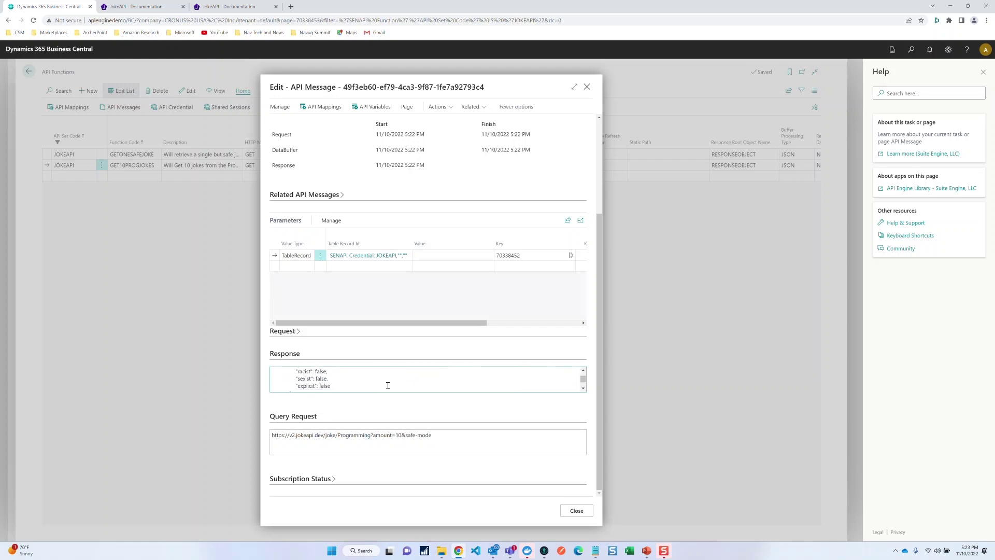
pyautogui.scroll(-4, 388, 384)
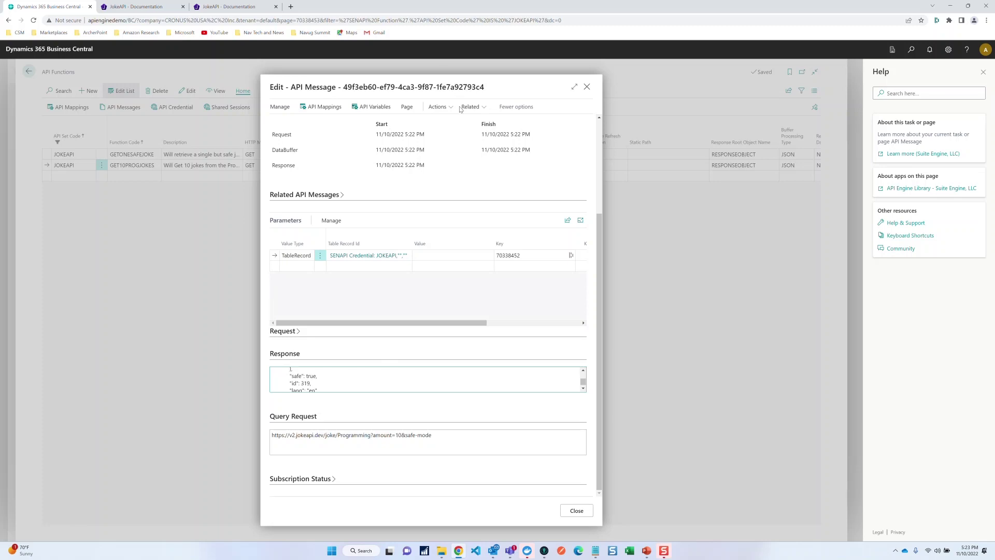
# Review the message's joke entries in the API Data Buffer and return to the API Functions list.
pyautogui.click(444, 110)
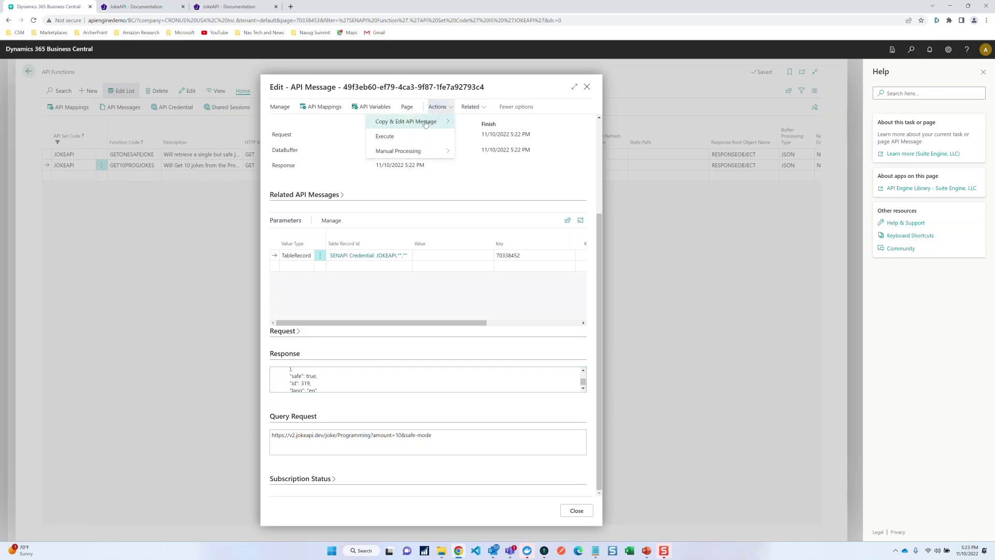
pyautogui.click(467, 107)
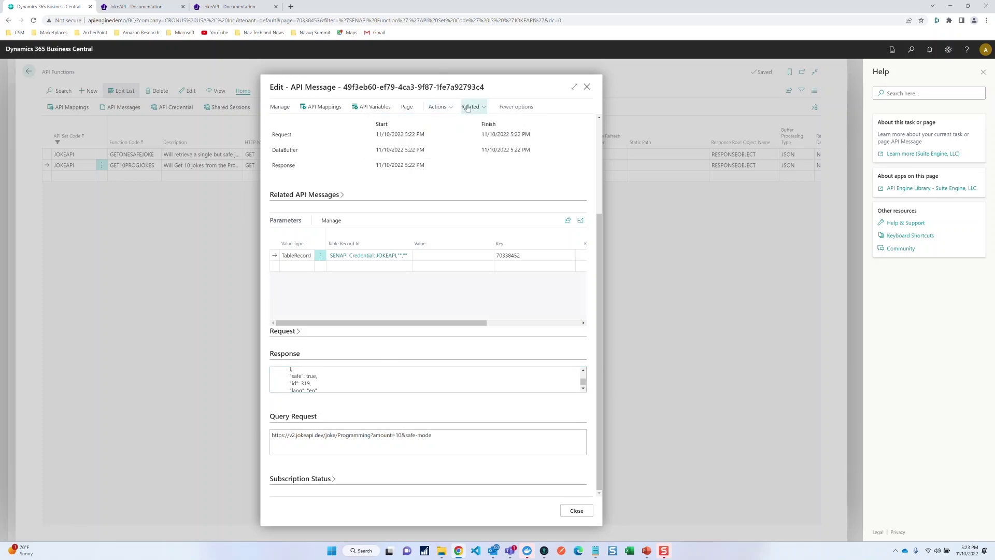
pyautogui.click(449, 127)
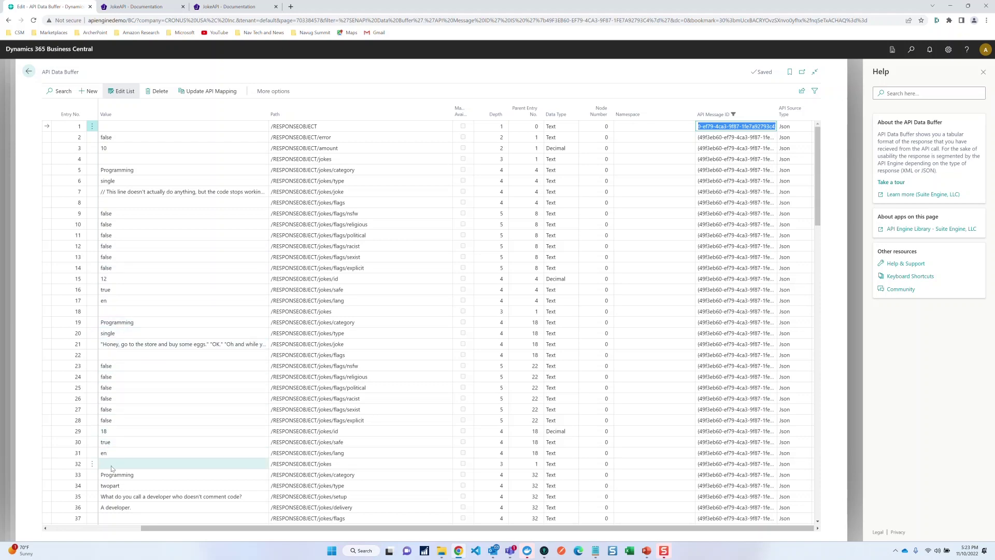
pyautogui.scroll(-6, 156, 469)
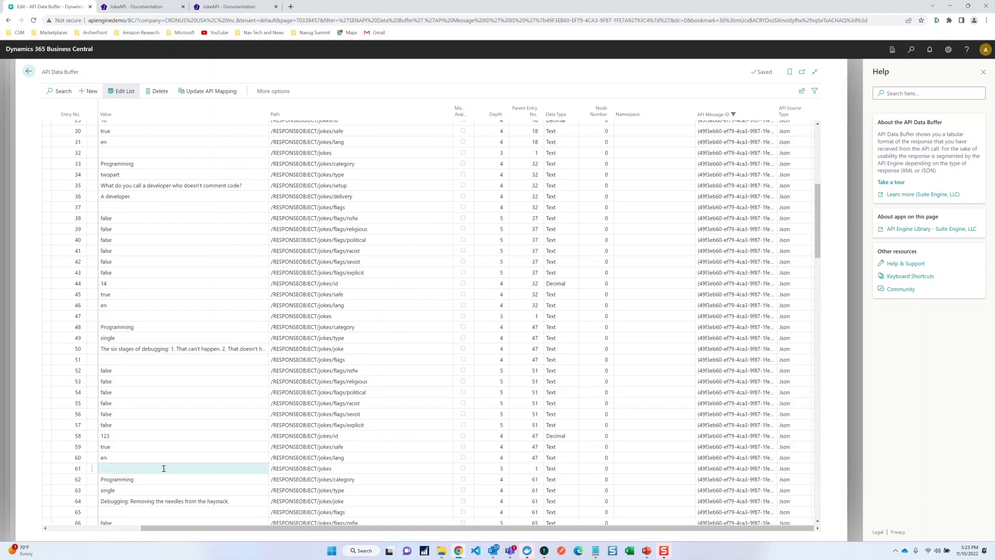
pyautogui.scroll(-12, 164, 468)
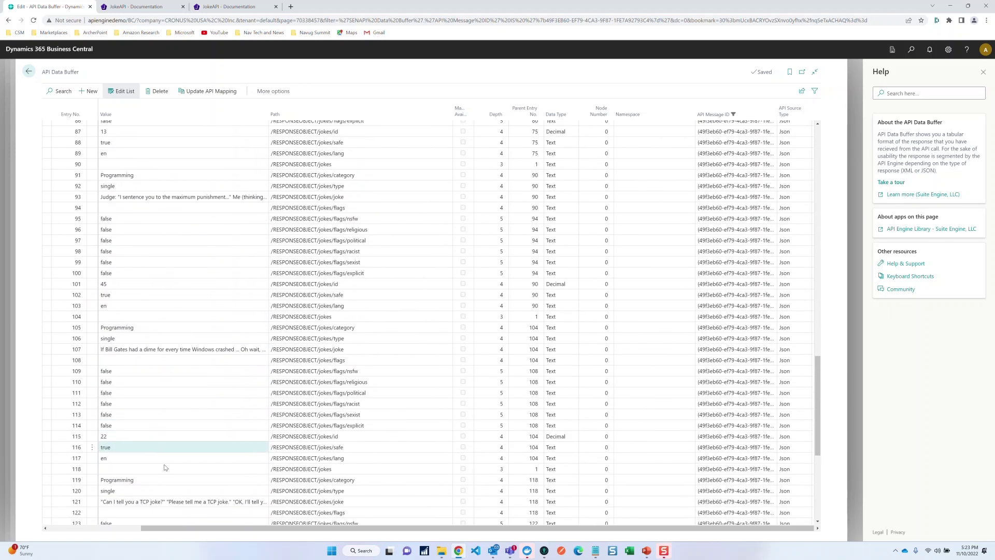
pyautogui.scroll(17, 164, 468)
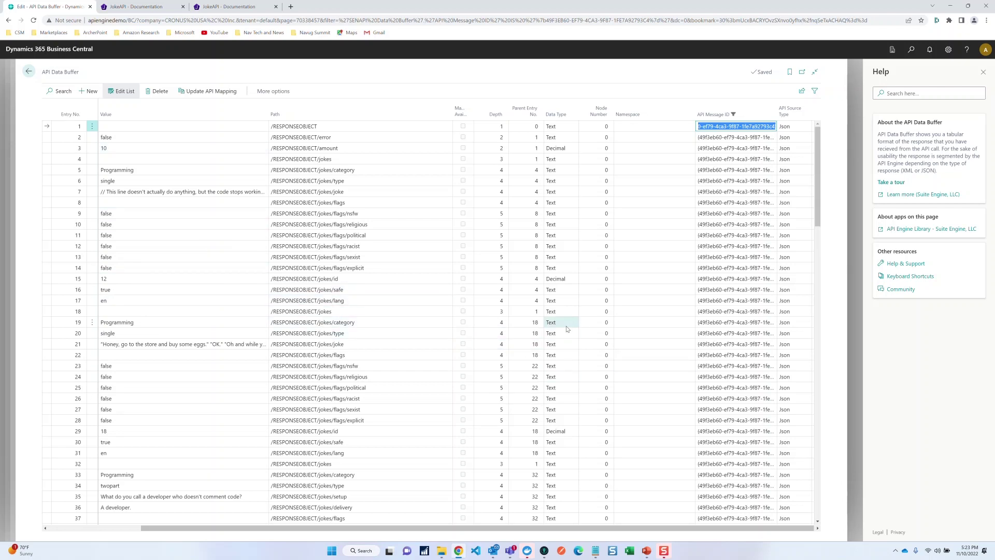
pyautogui.click(30, 72)
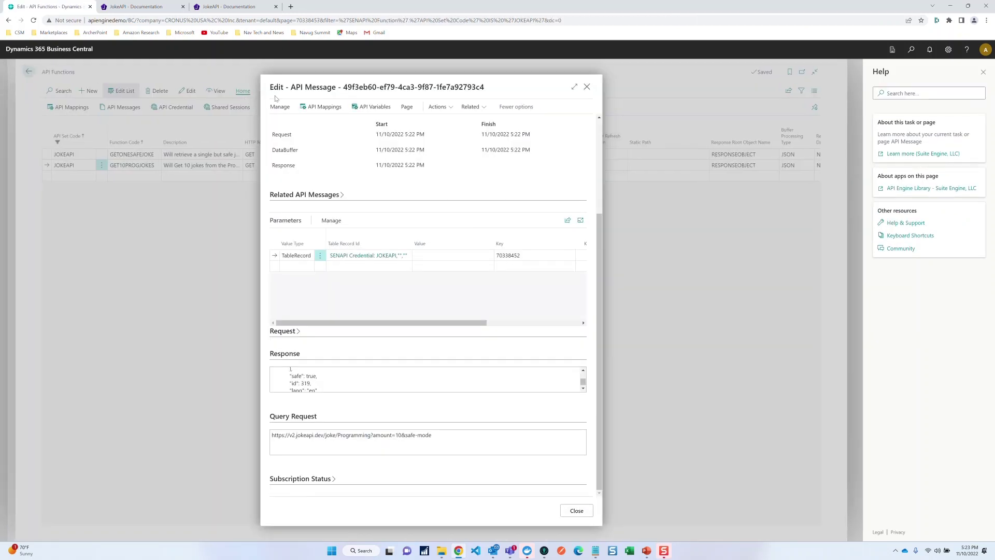
pyautogui.click(587, 87)
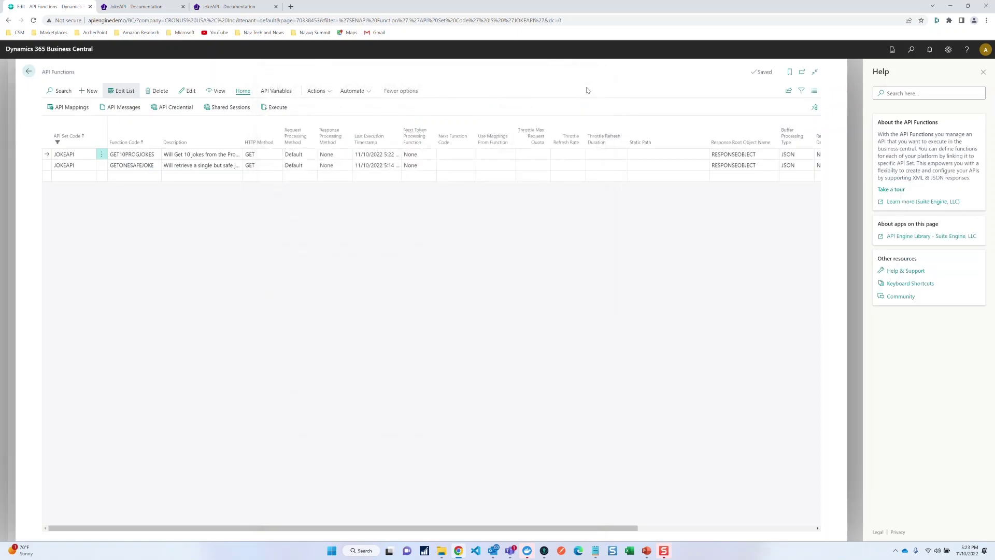